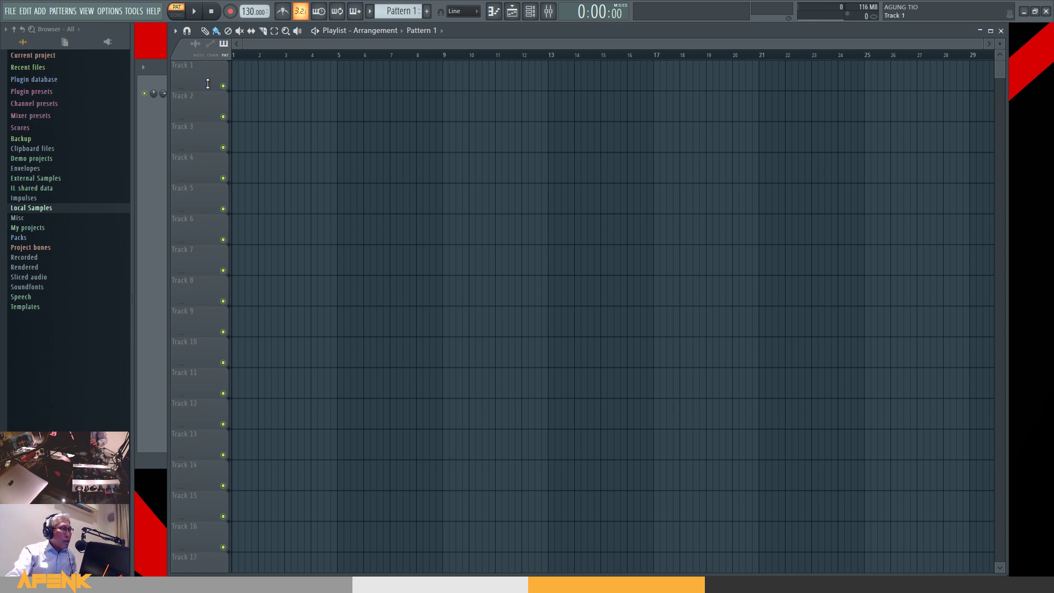
Check the audio device and ASIO buffer settings, then close the settings window
left_click(114, 12)
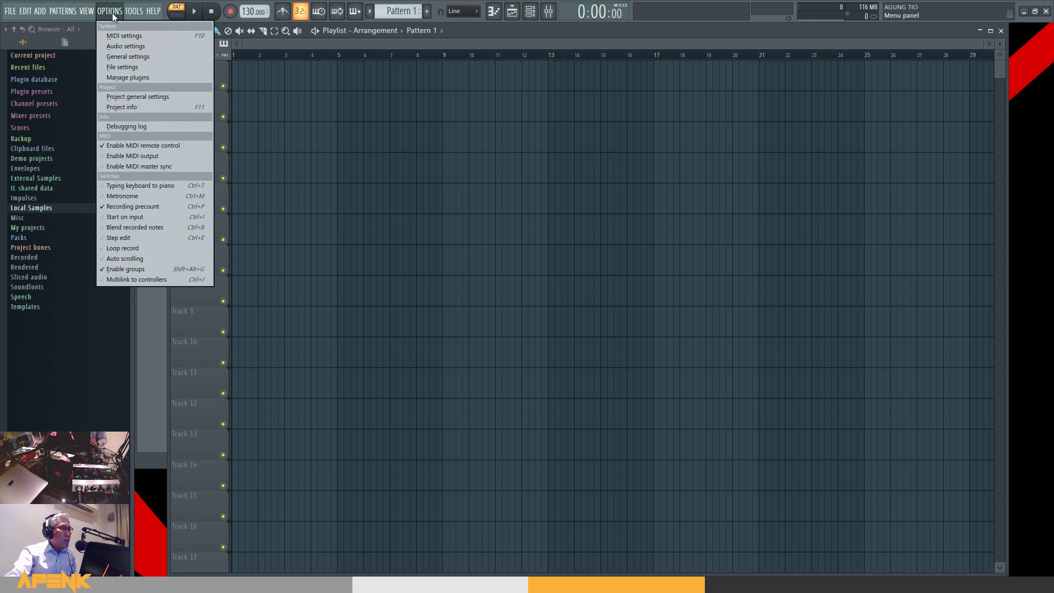
left_click(114, 46)
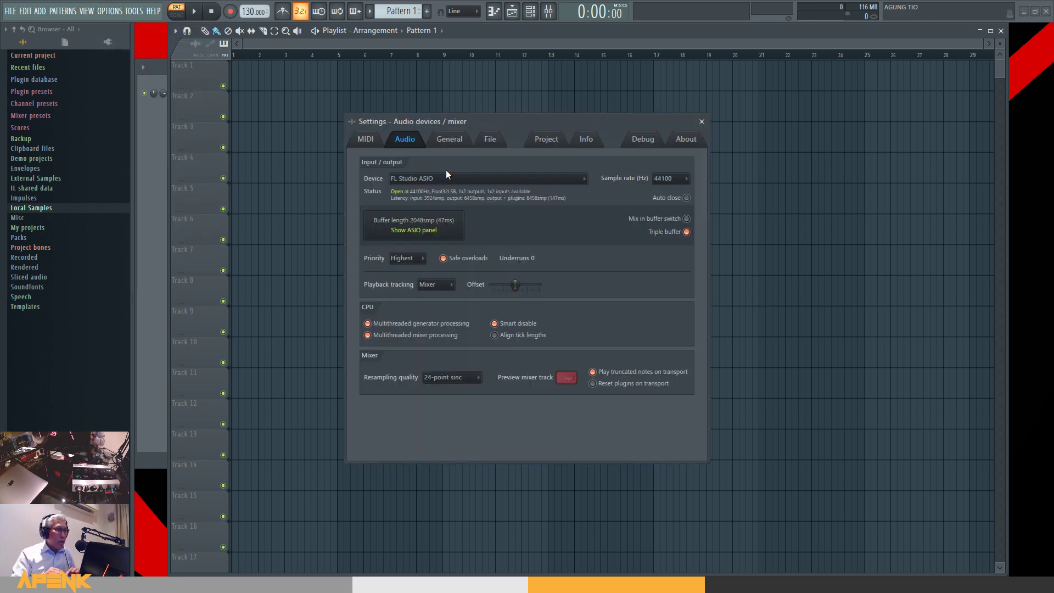
left_click(701, 122)
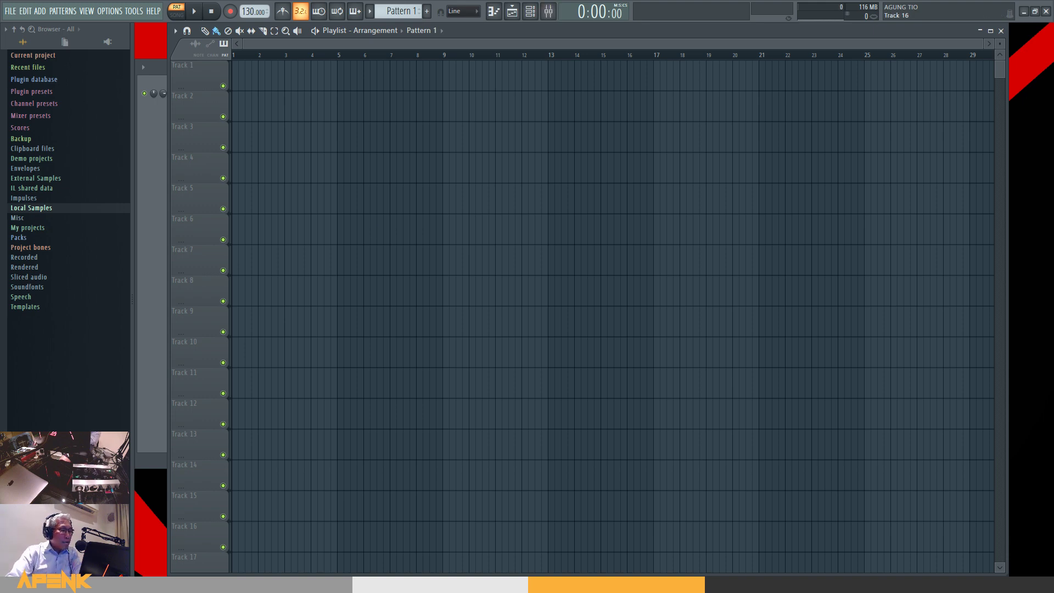
left_click(179, 585)
left_click(764, 24)
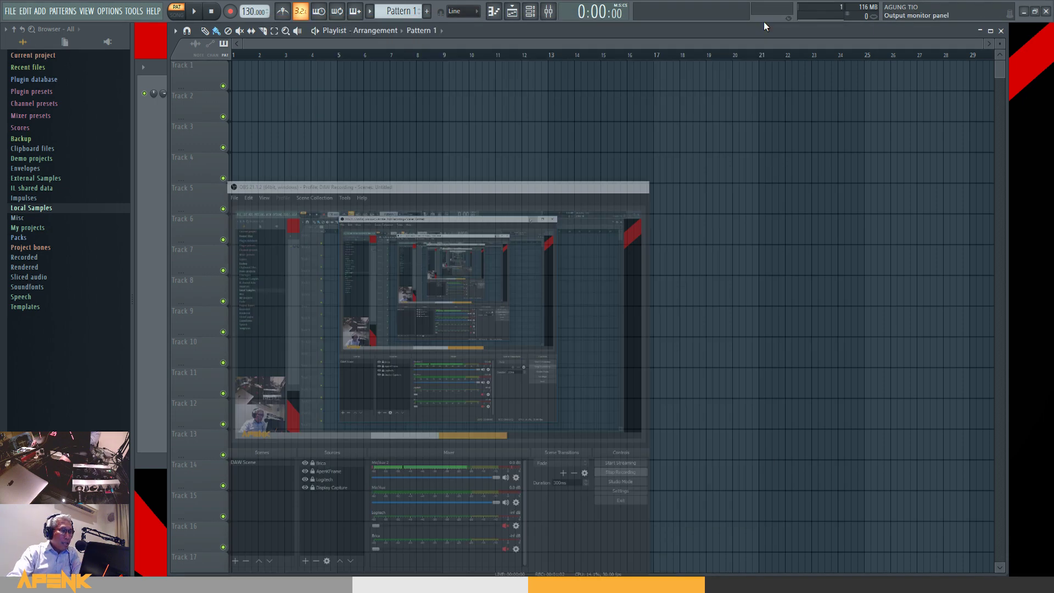
Set the audio input of mixer track Insert 1 to the mono input In 1
left_click(549, 11)
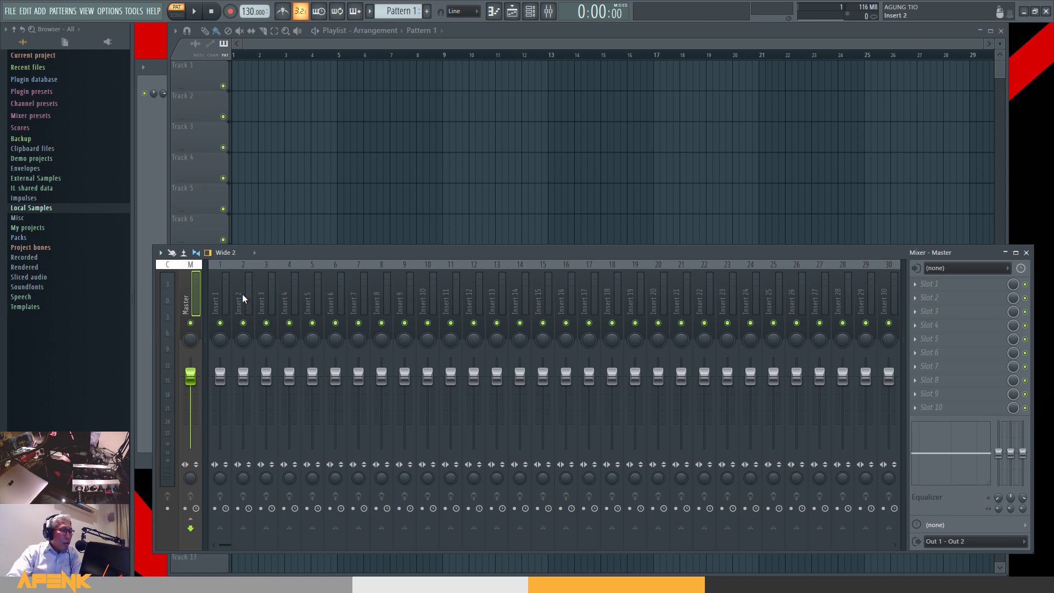
left_click(222, 298)
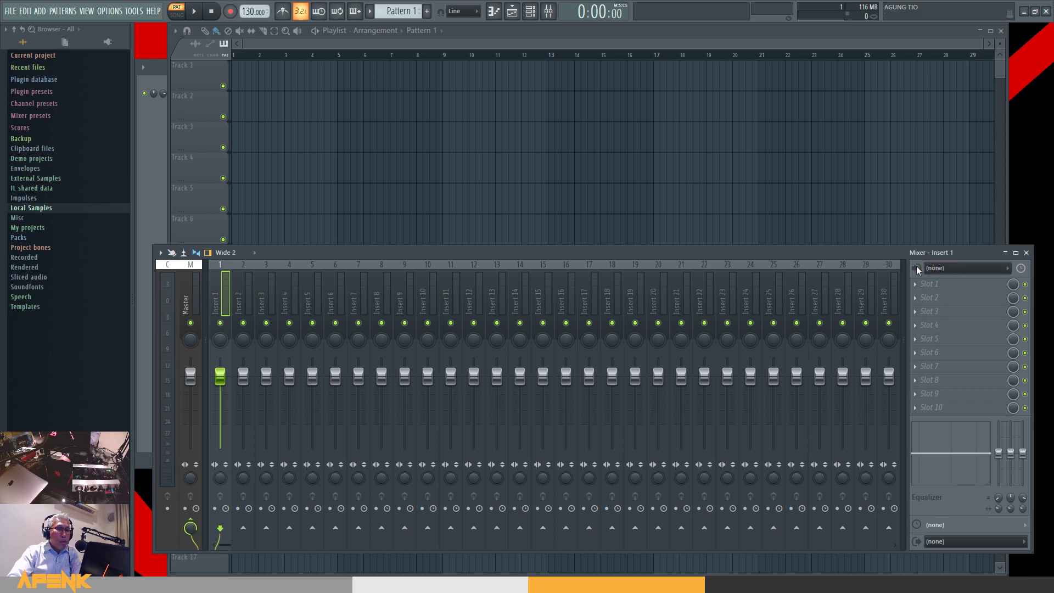
left_click(945, 269)
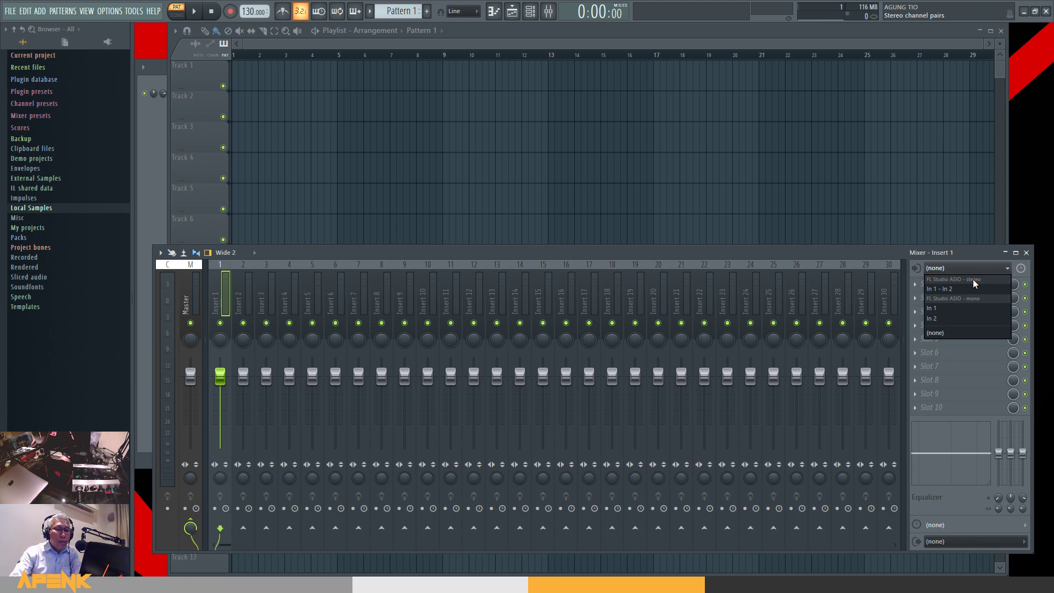
left_click(944, 309)
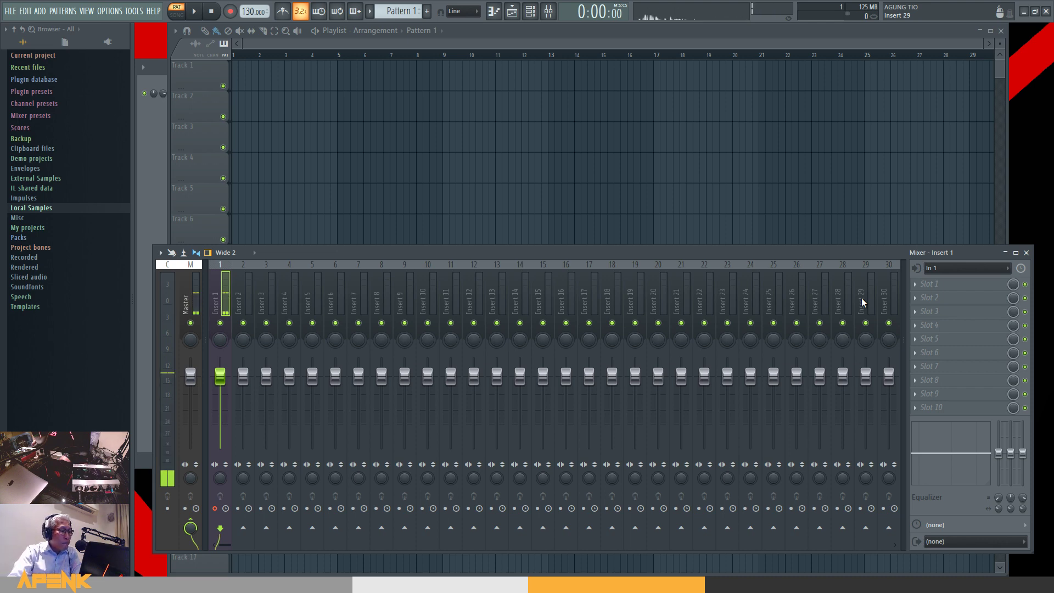
Switch to OBS, mute the Mic/Aux 2 audio source, and return to FL Studio
left_click(384, 584)
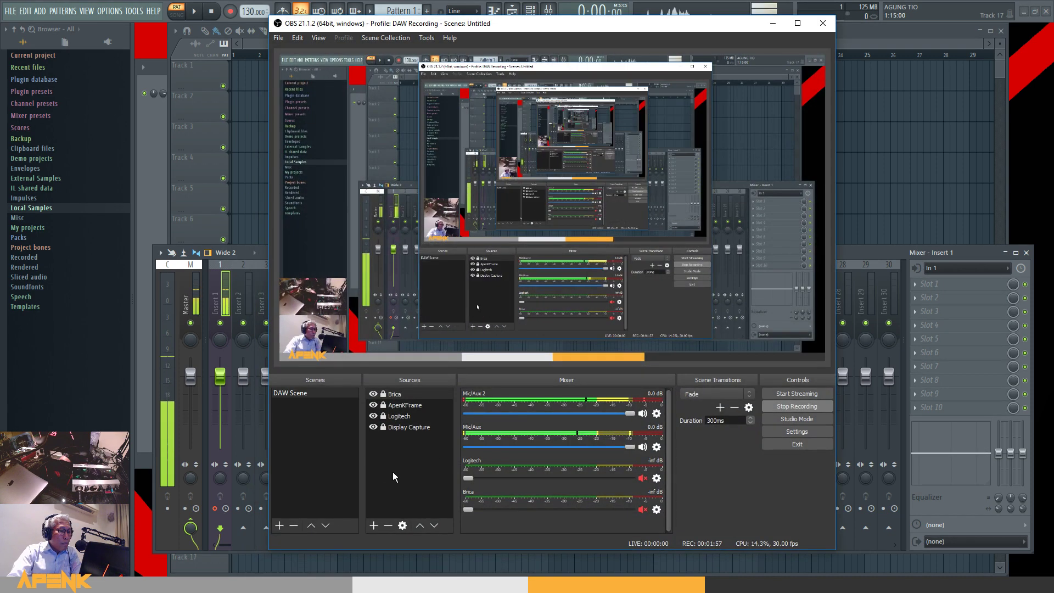
left_click(642, 414)
left_click(772, 22)
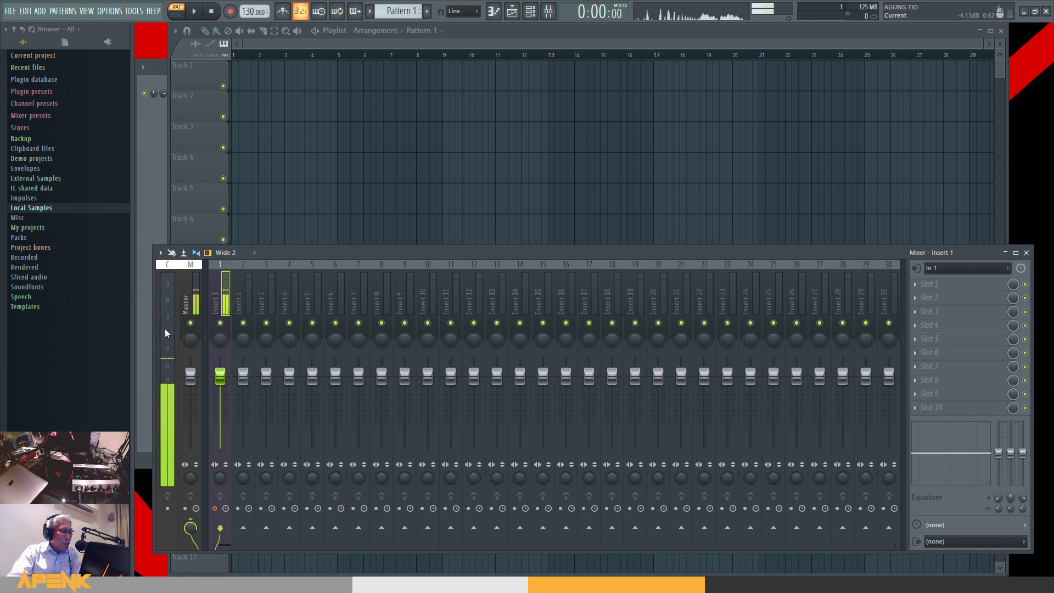
Disarm and re-arm Insert 1 for disk recording, and enable recording with the Everything option
left_click(214, 508)
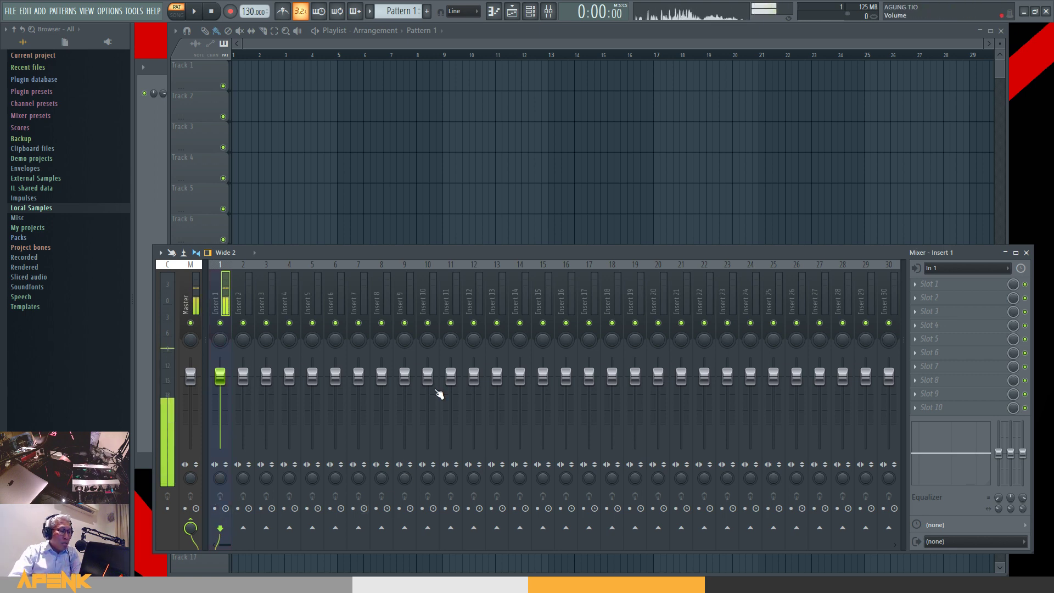
left_click(215, 510)
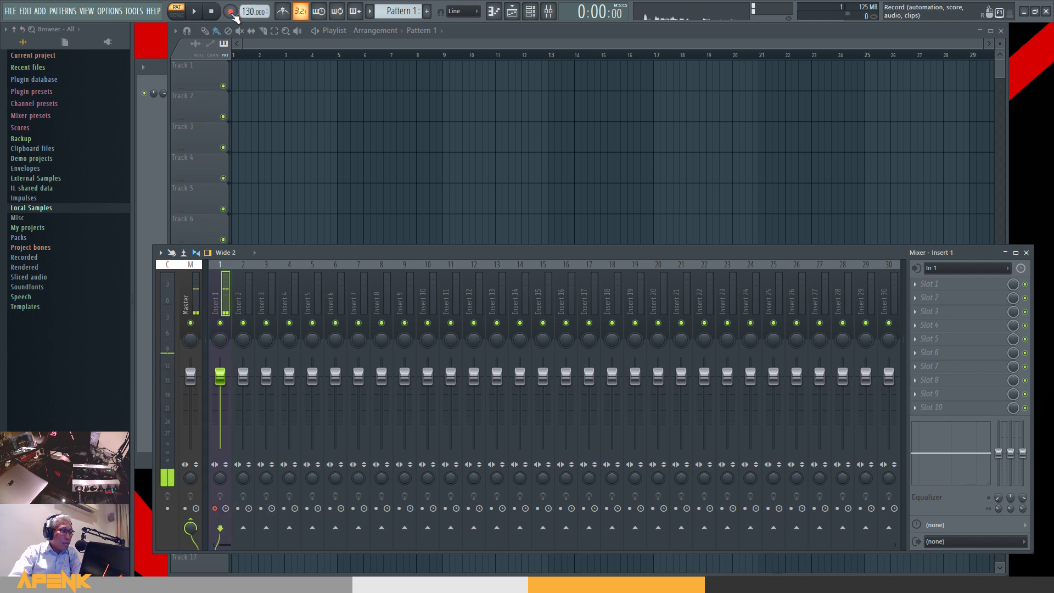
left_click(231, 12)
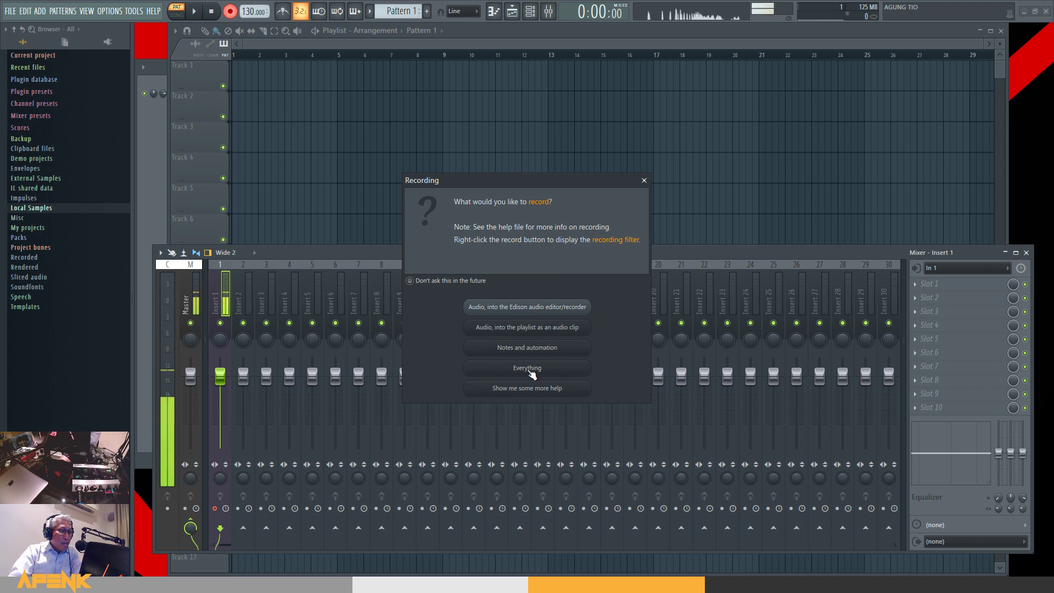
left_click(528, 369)
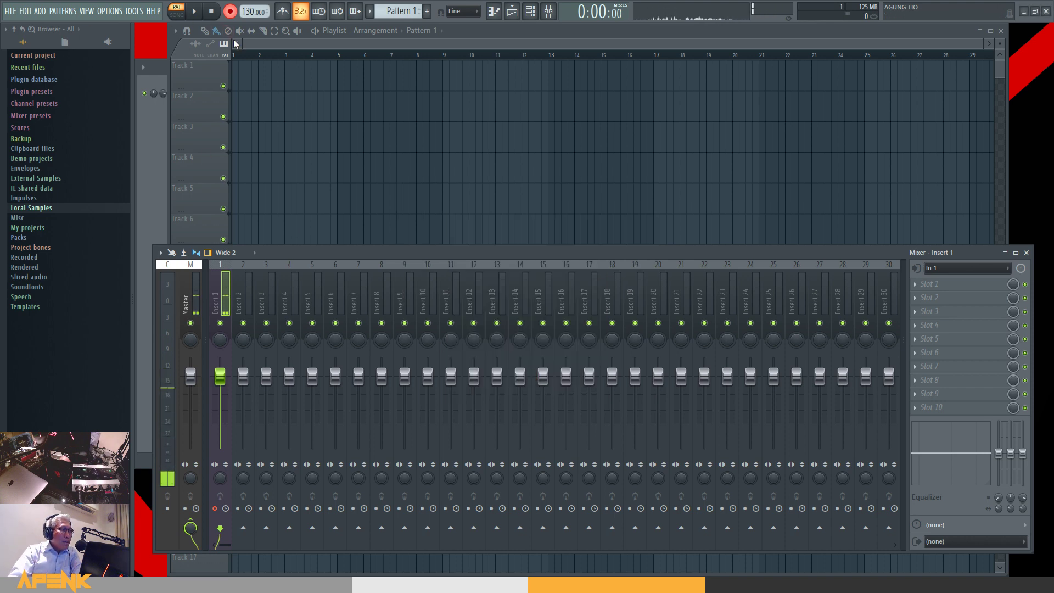
In the playlist, switch to song mode and record a take of about 8 seconds from bar 1 onto Track 1
left_click(495, 28)
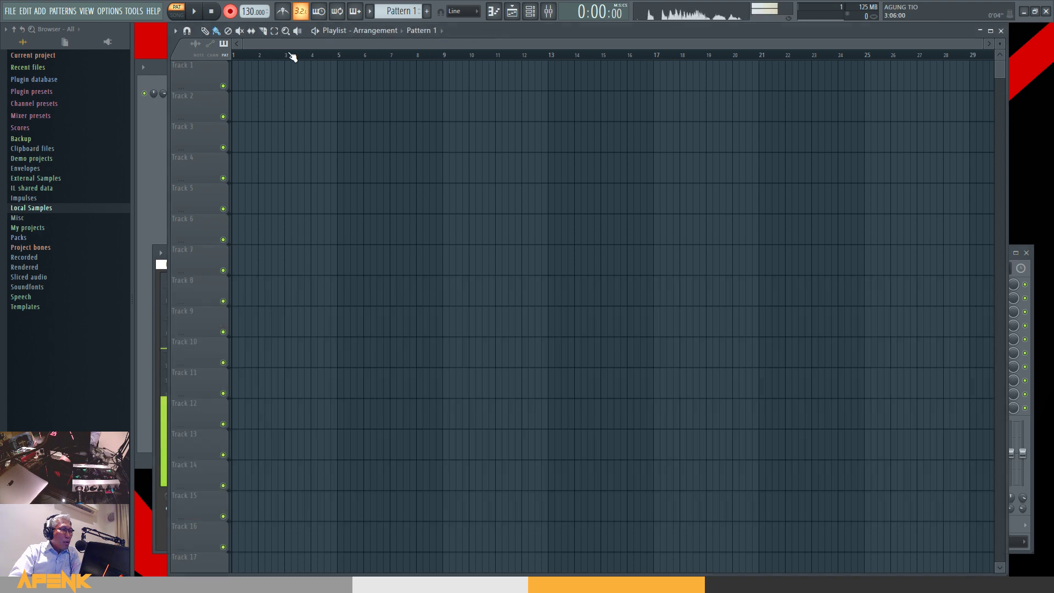
left_click_drag(256, 55, 184, 58)
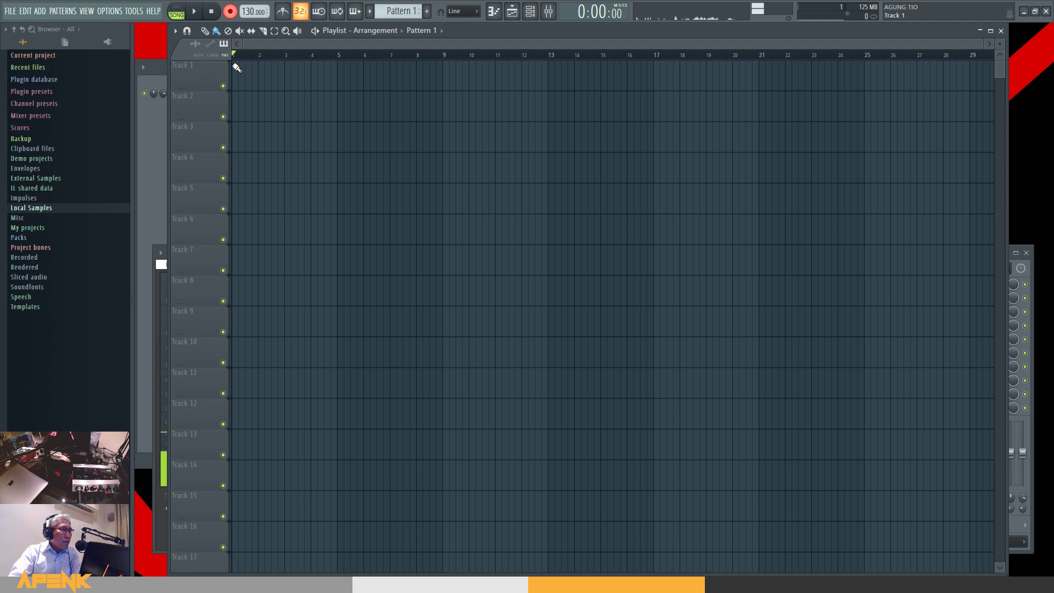
left_click(195, 12)
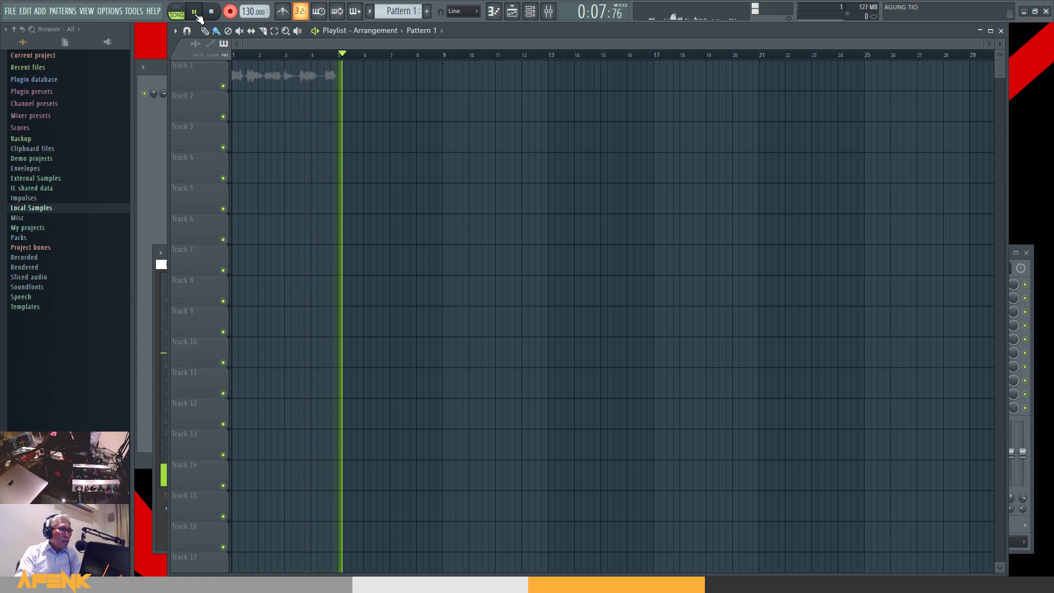
key("space")
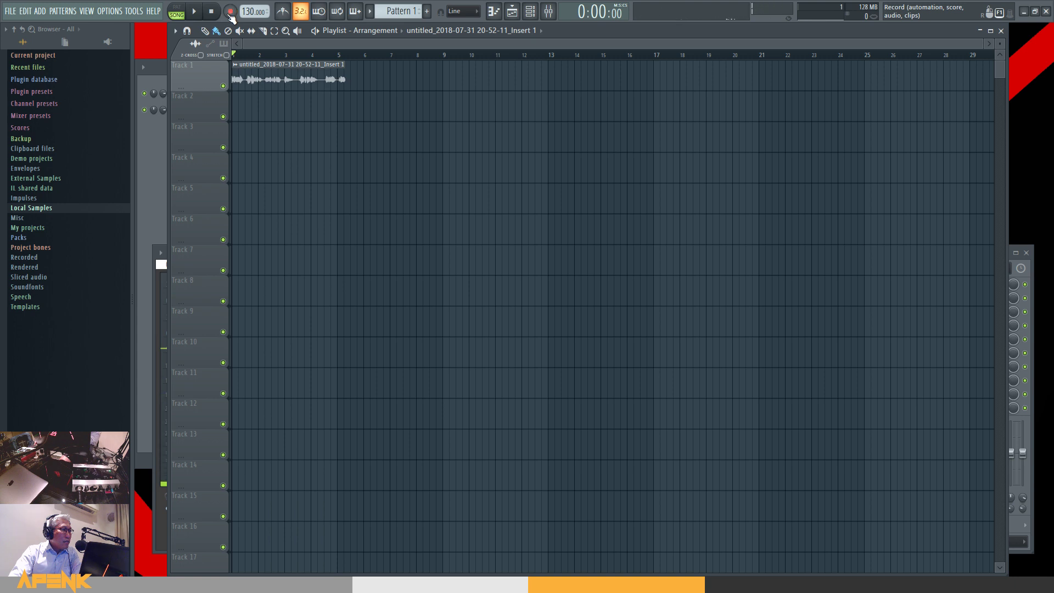
Disarm Insert 1 in the mixer and play back part of the recorded clip on Track 1
left_click(545, 11)
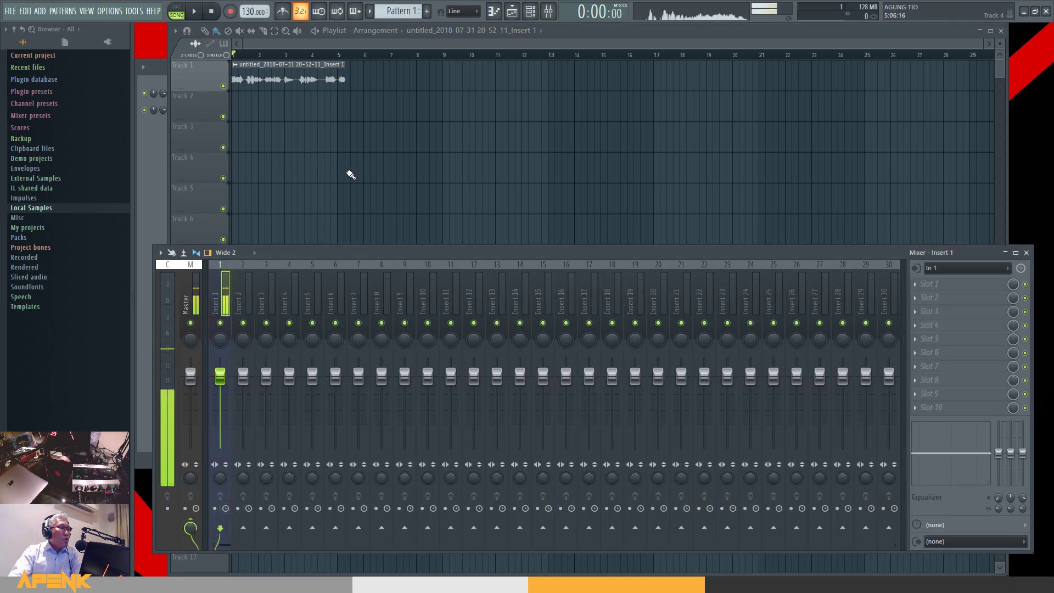
left_click(579, 35)
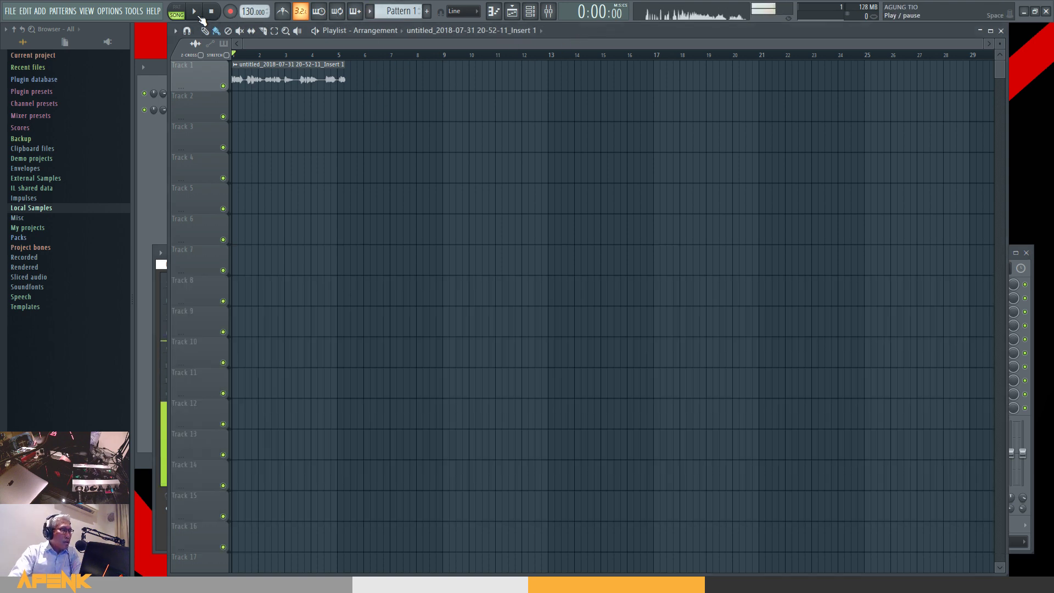
left_click(199, 16)
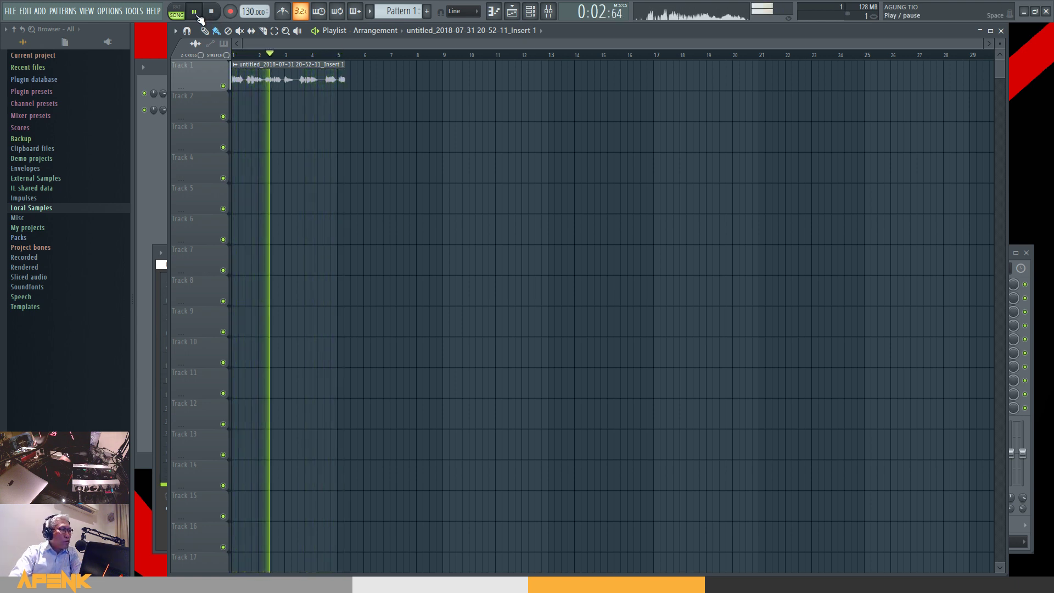
left_click(197, 16)
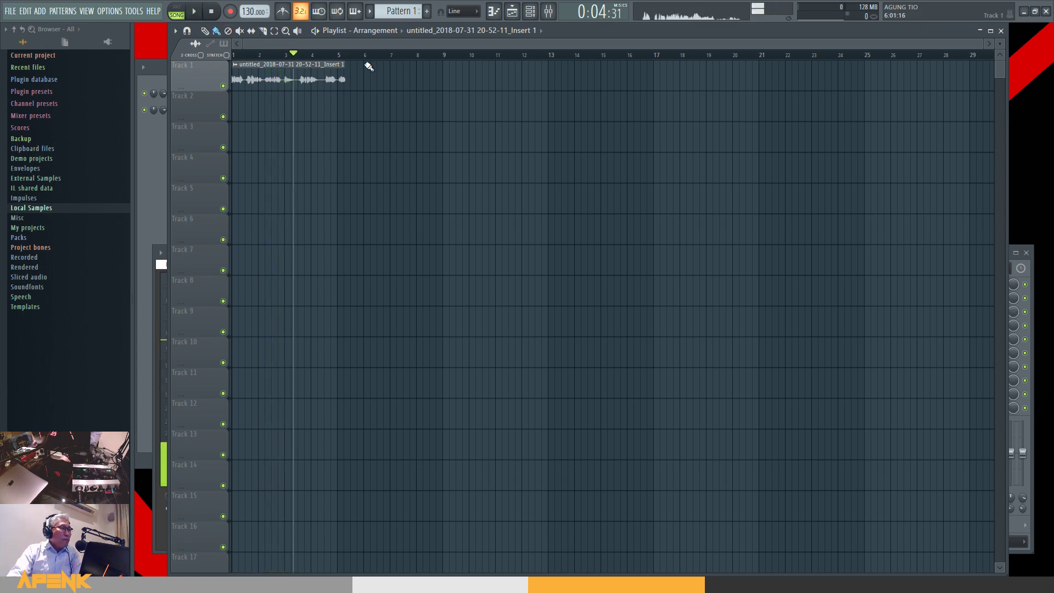
Return the playhead to the start of the song and delete the recorded clip from Track 1
left_click_drag(295, 55, 232, 55)
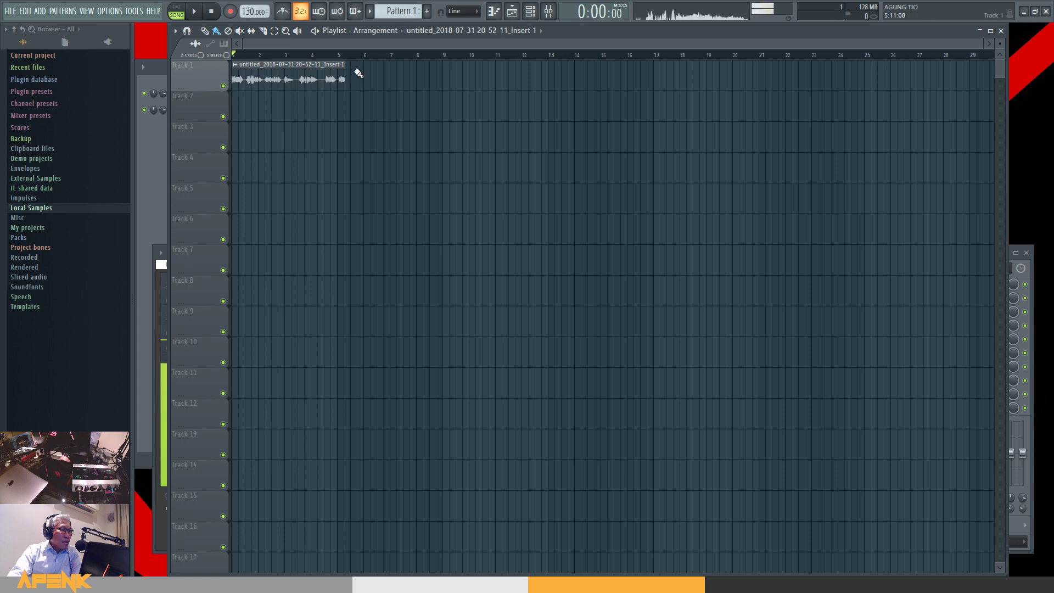
right_click(292, 86)
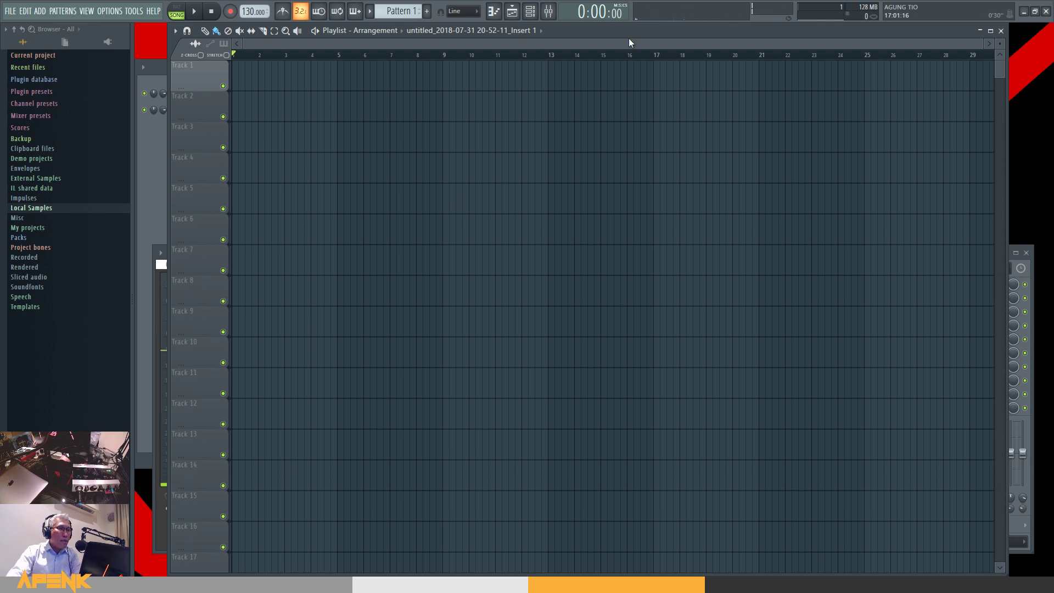
Select mixer track Insert 2 and replace the Sampler channel in the channel rack with FL Keys
left_click(549, 12)
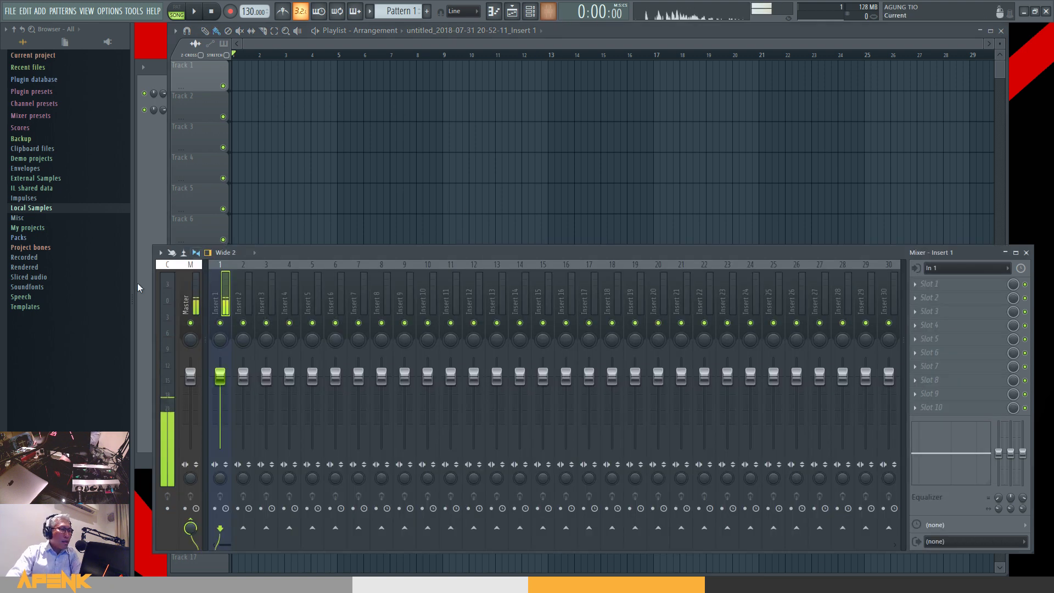
left_click(242, 295)
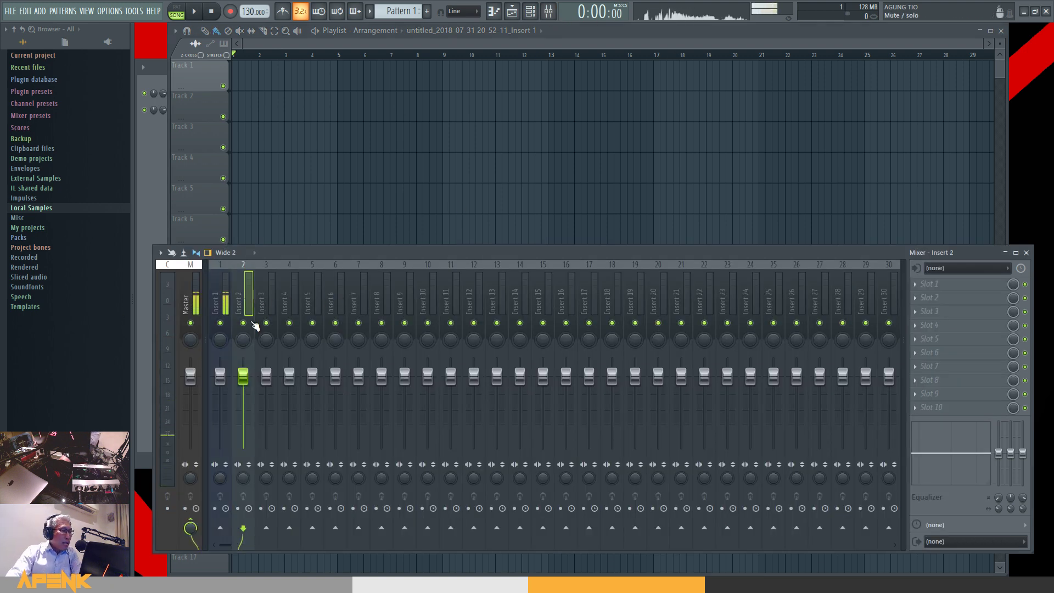
left_click(154, 140)
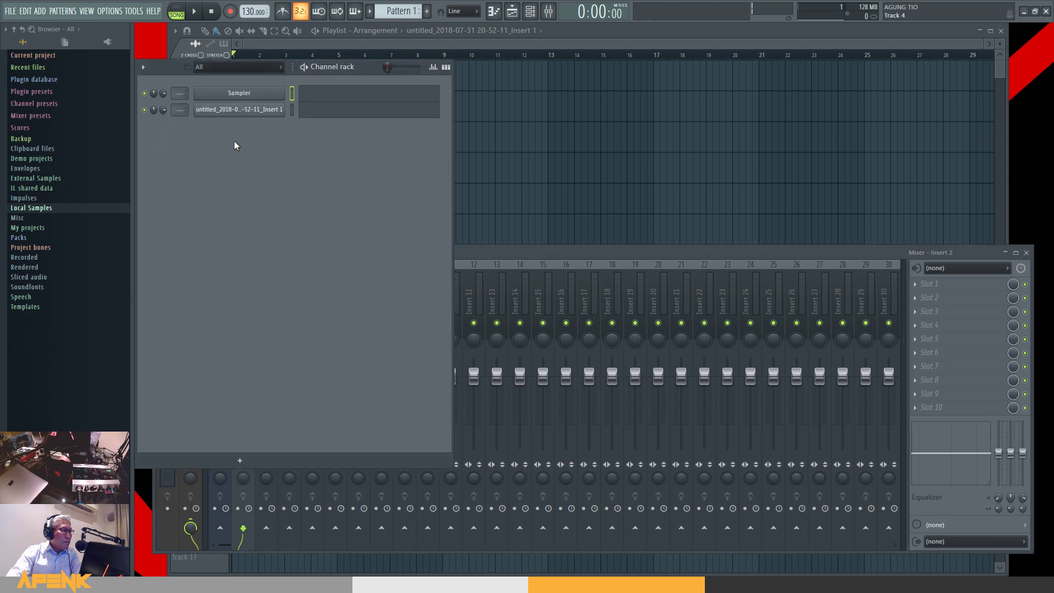
right_click(252, 95)
mouse_move(330, 190)
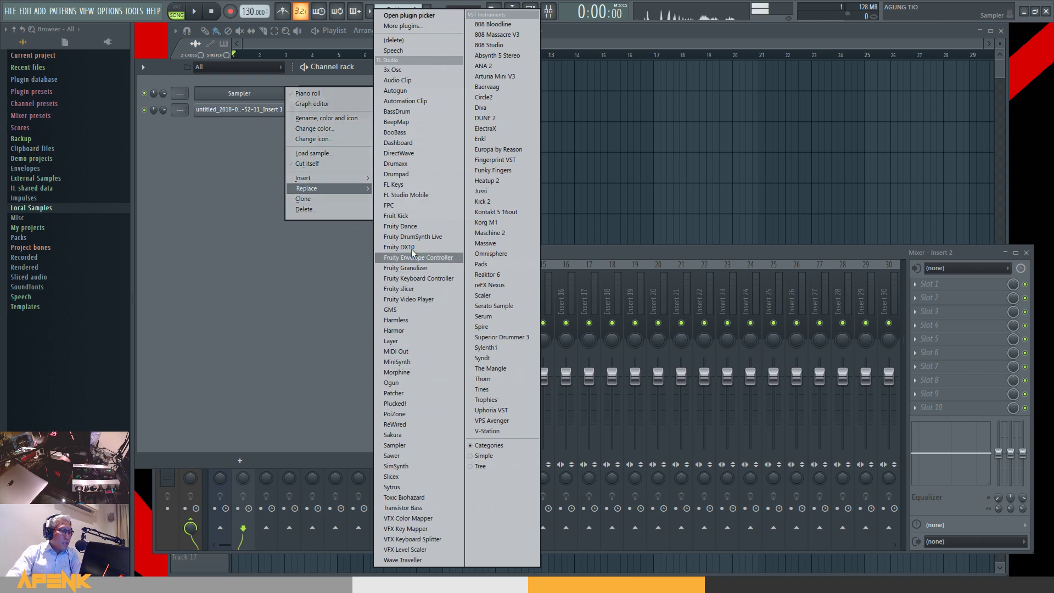
left_click(409, 185)
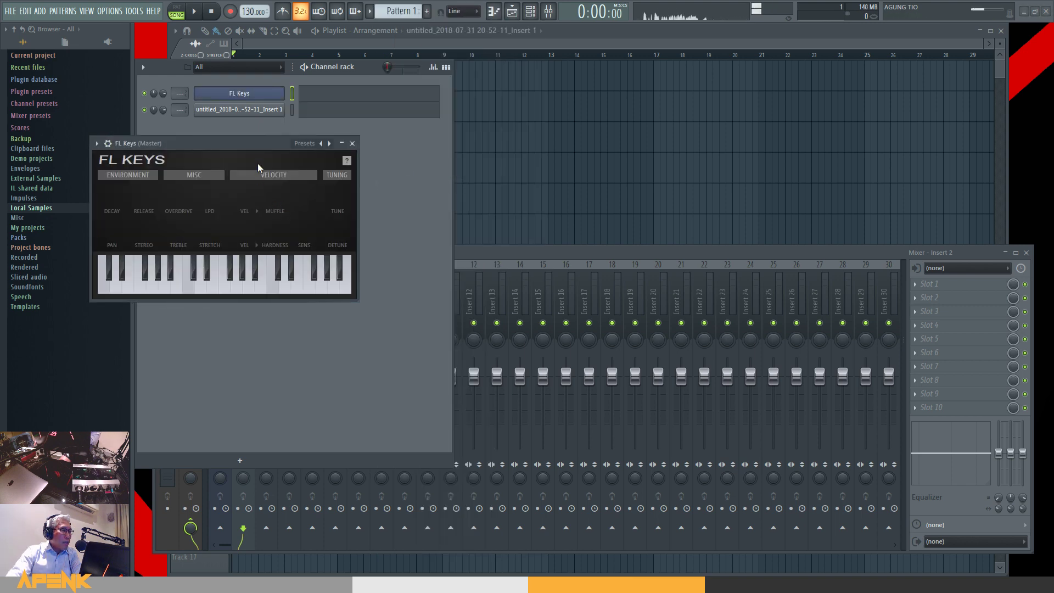
left_click(352, 144)
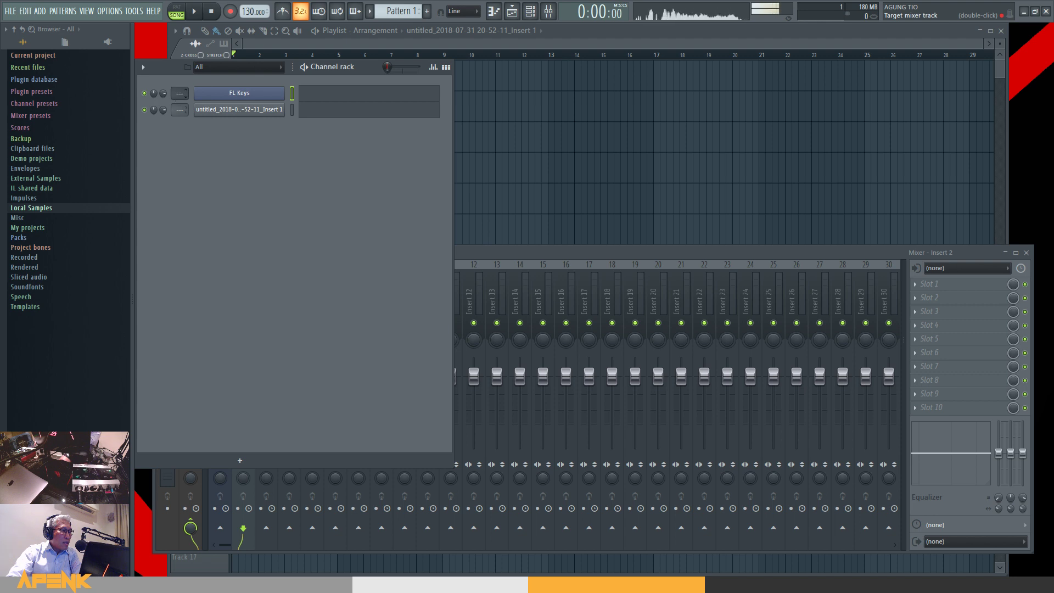
Route the FL Keys channel to mixer track 2 and arm Insert 2 and Insert 1 for disk recording
left_click(517, 249)
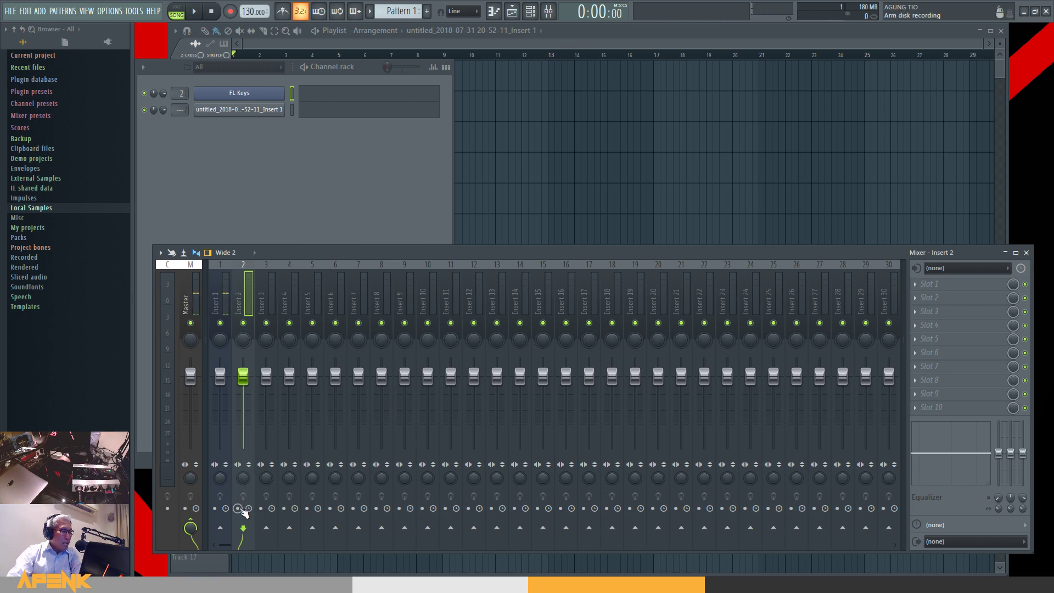
left_click(239, 509)
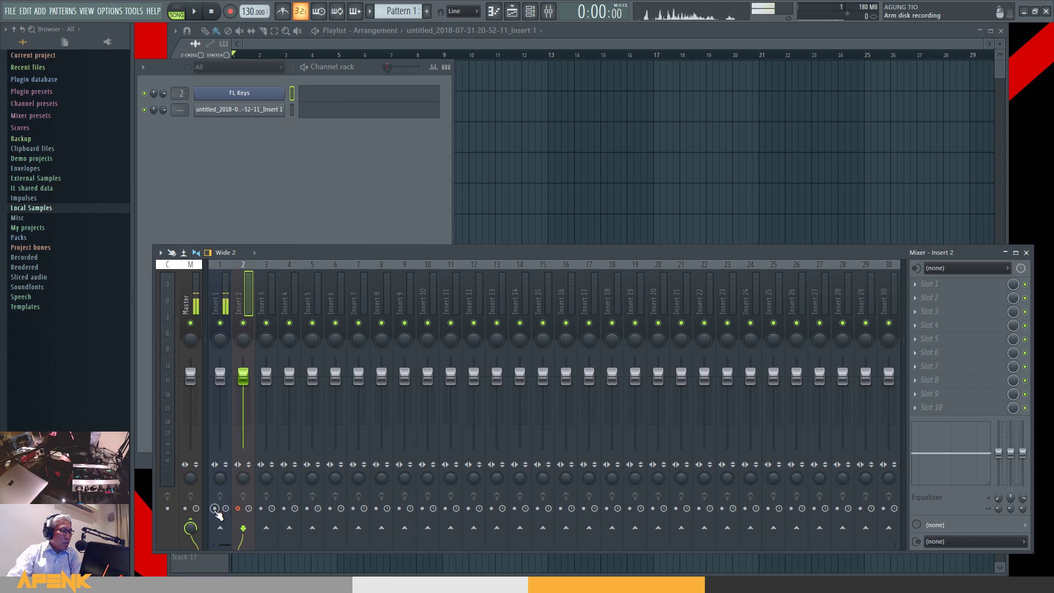
left_click(215, 508)
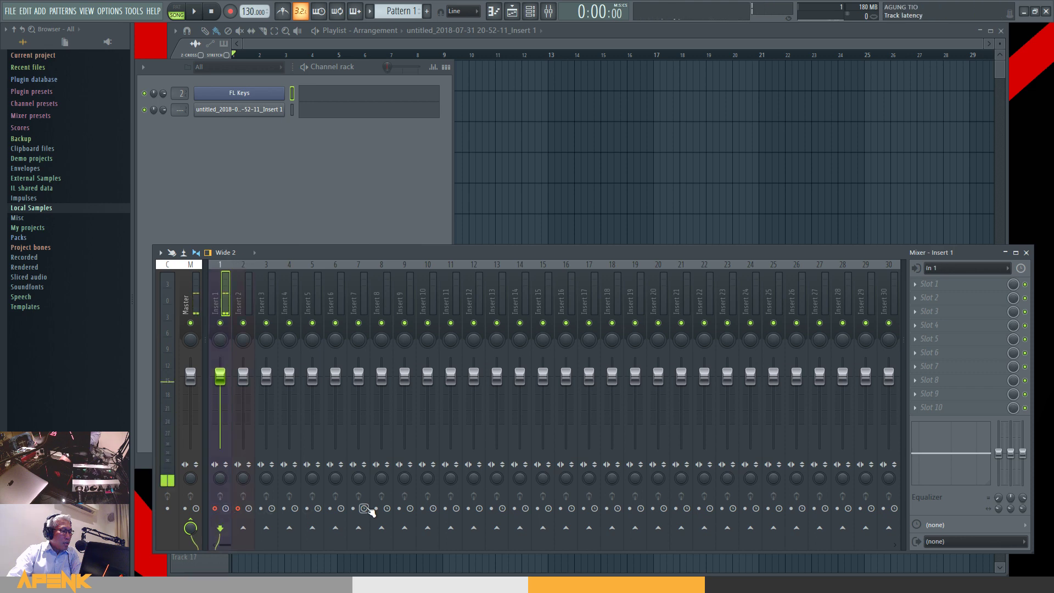
Record everything into the playlist, capturing microphone audio on Insert 1, FL Keys audio on Insert 2 and the played notes for about eight bars
left_click(576, 34)
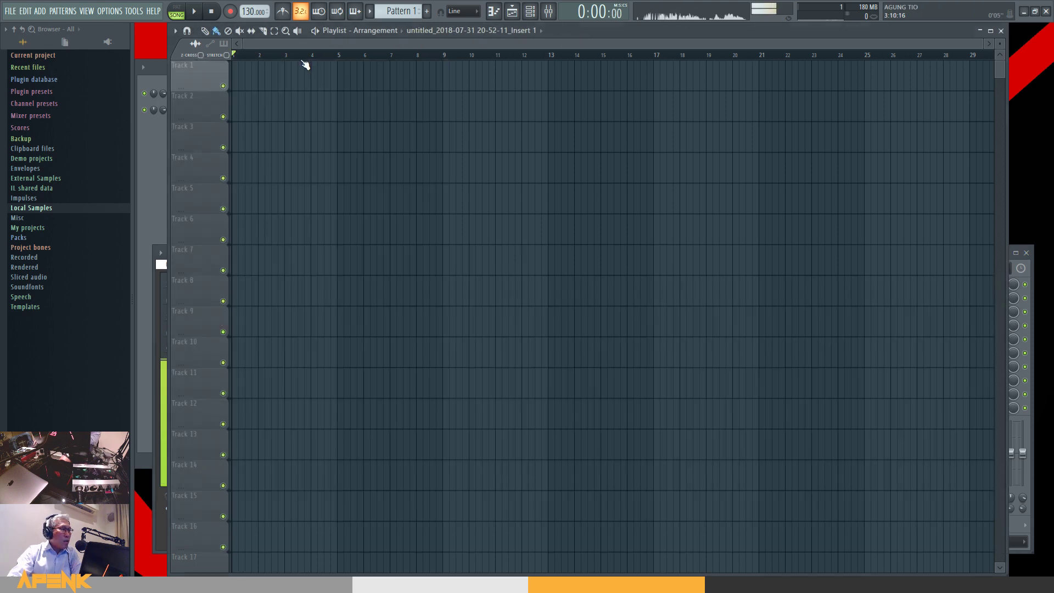
left_click(231, 12)
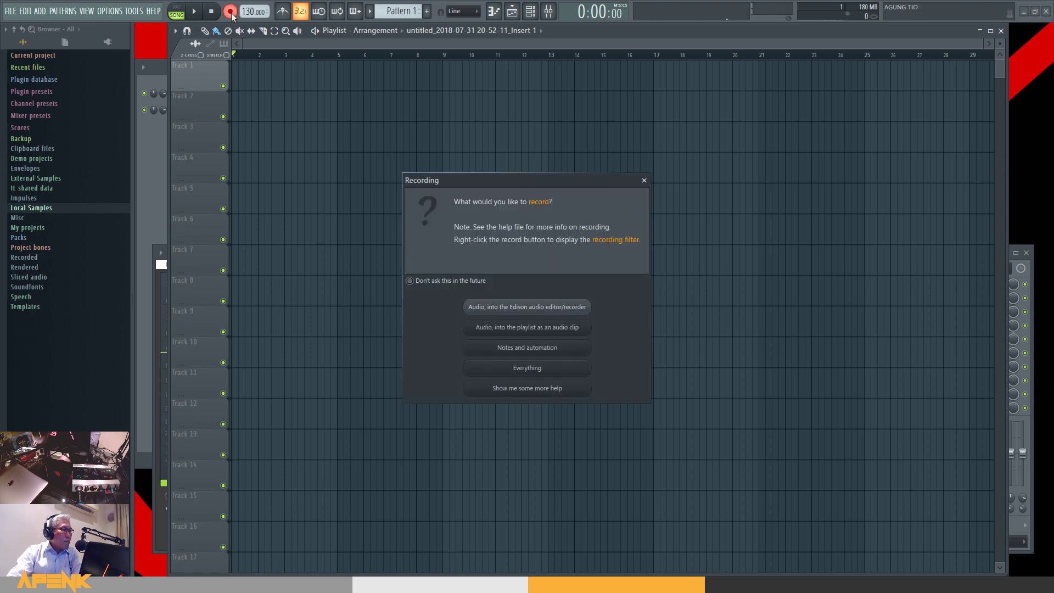
left_click(514, 368)
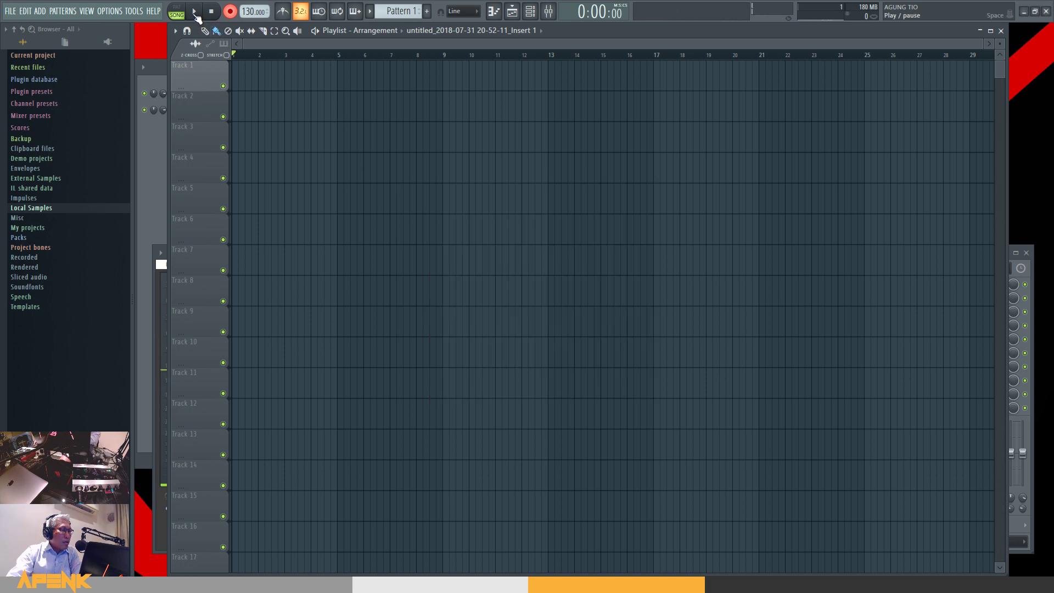
left_click(195, 12)
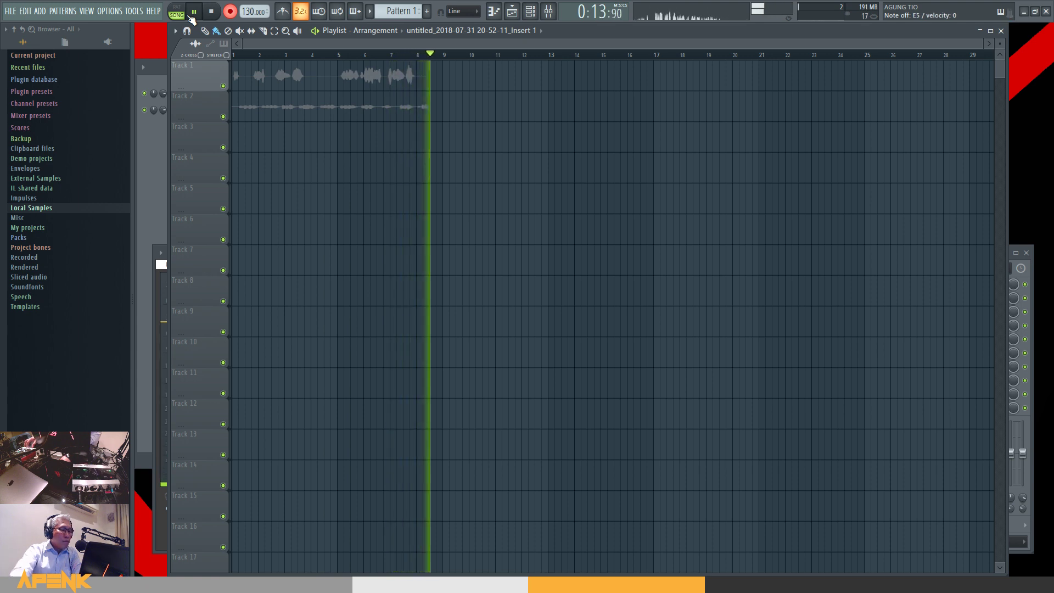
left_click(191, 17)
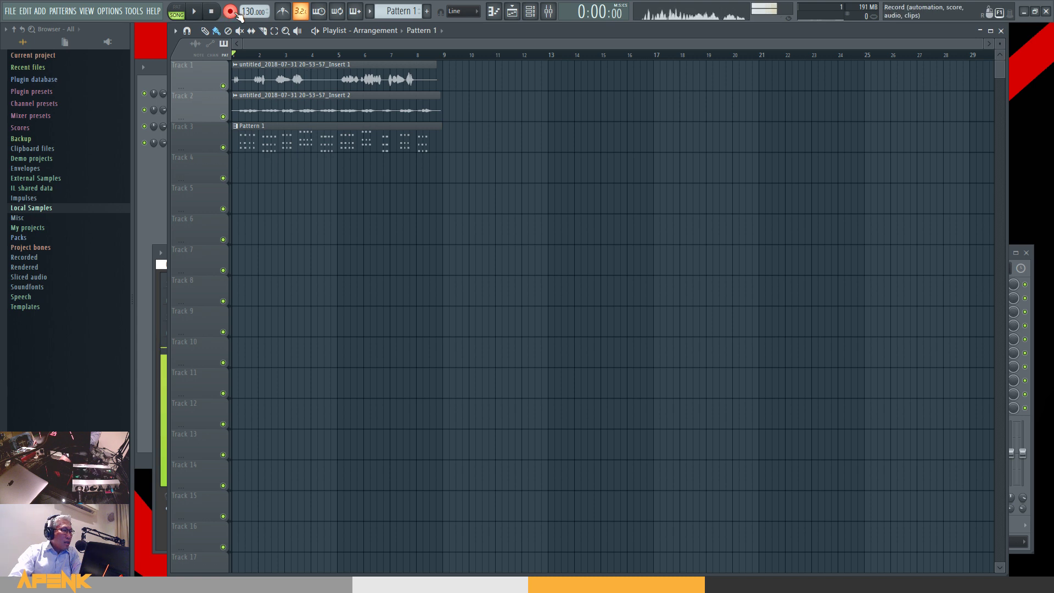
Disarm Insert 1 and Insert 2 in the mixer and briefly play back the recorded clips in the playlist
left_click(555, 14)
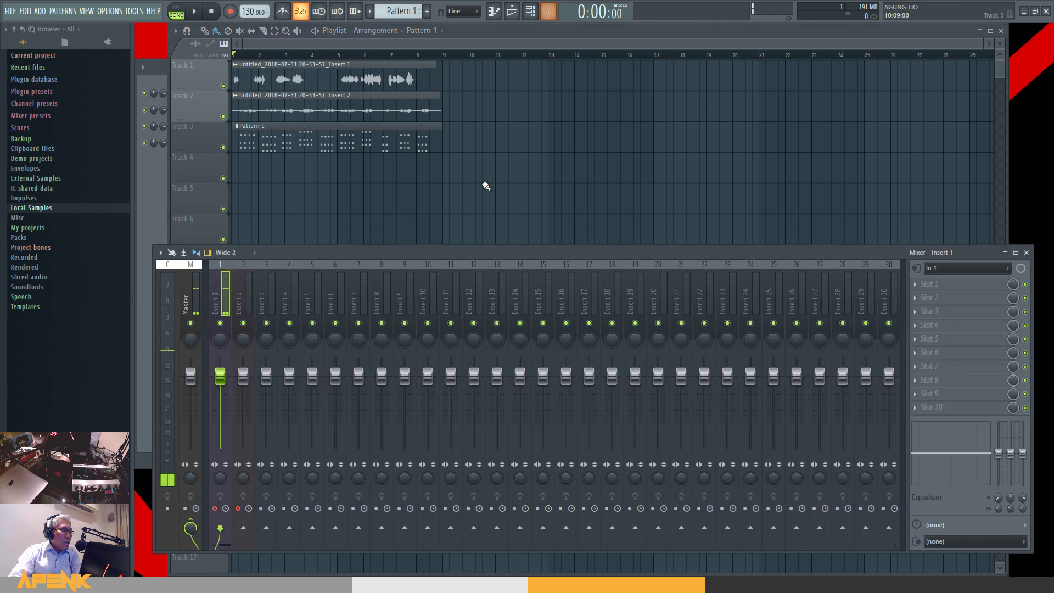
left_click(238, 508)
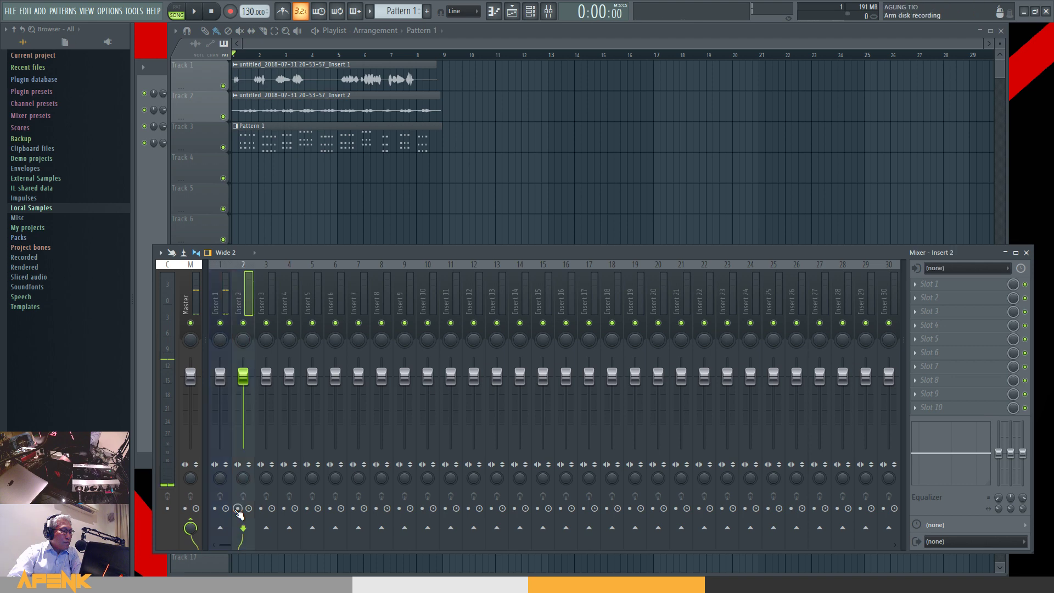
left_click(519, 32)
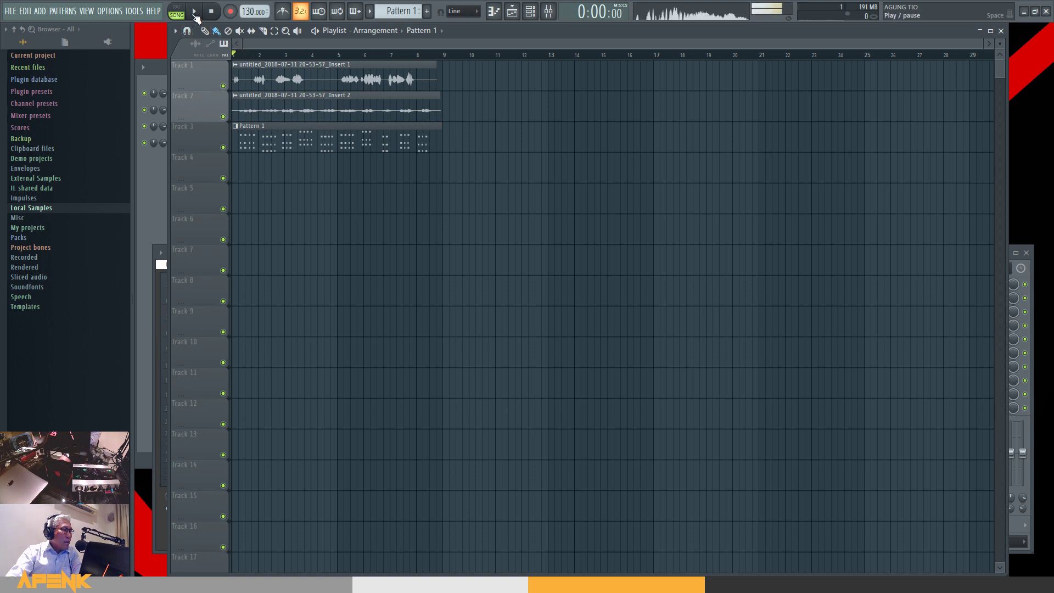
left_click(194, 14)
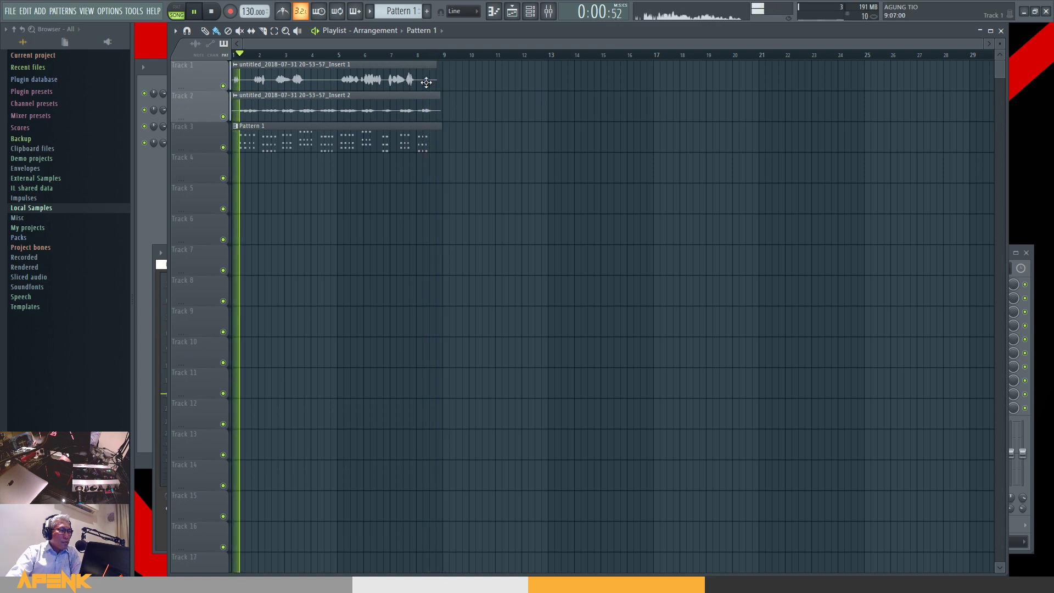
key("ctrl+space")
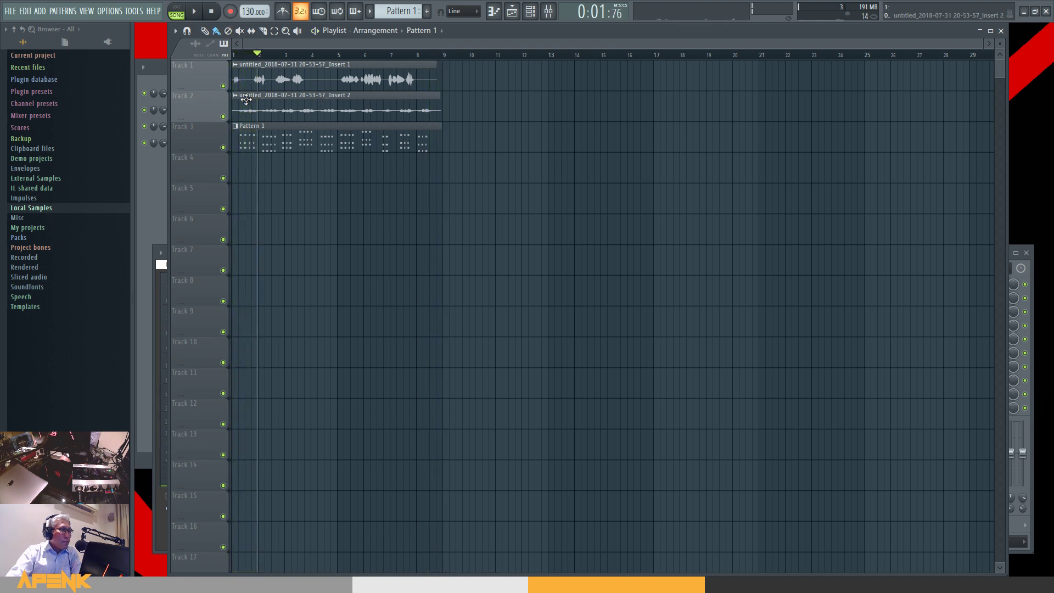
Solo playlist Track 1 and play back its recorded microphone clip alone
right_click(223, 87)
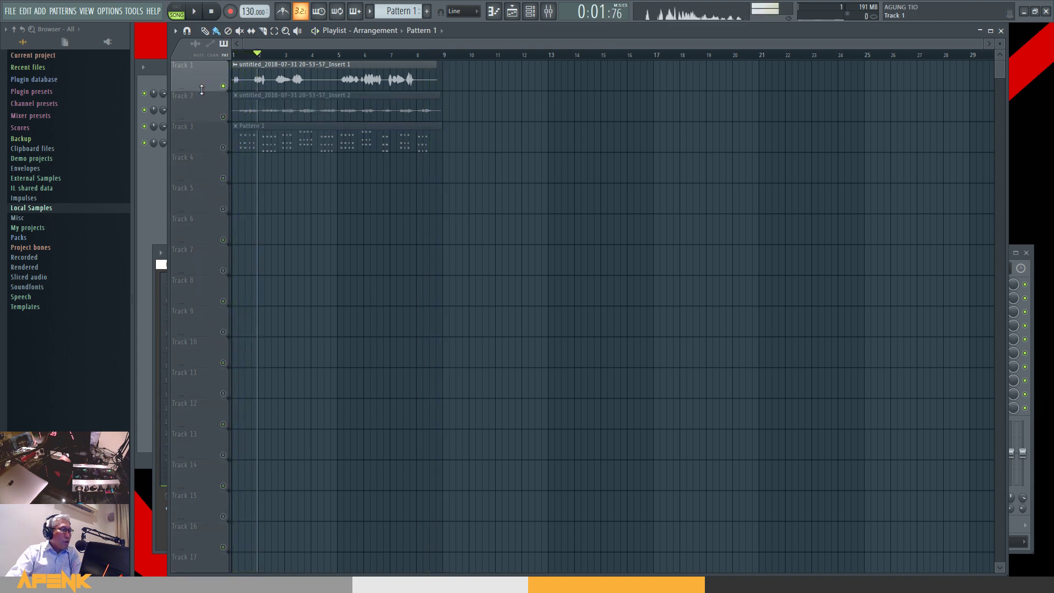
left_click(196, 11)
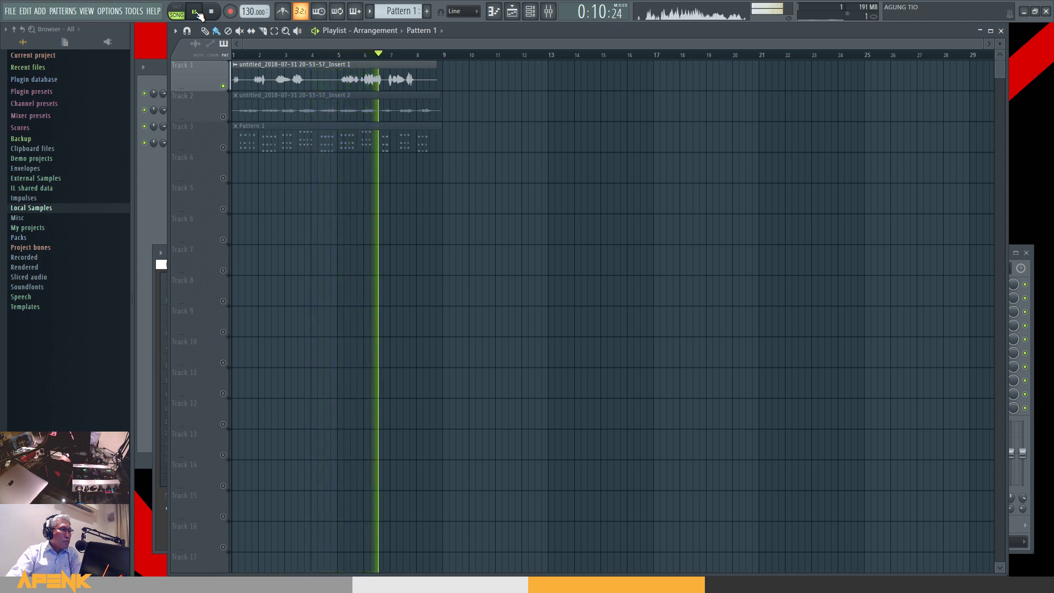
left_click(196, 12)
Solo playlist Track 2 and play its recorded FL Keys audio from the start of the song
right_click(223, 117)
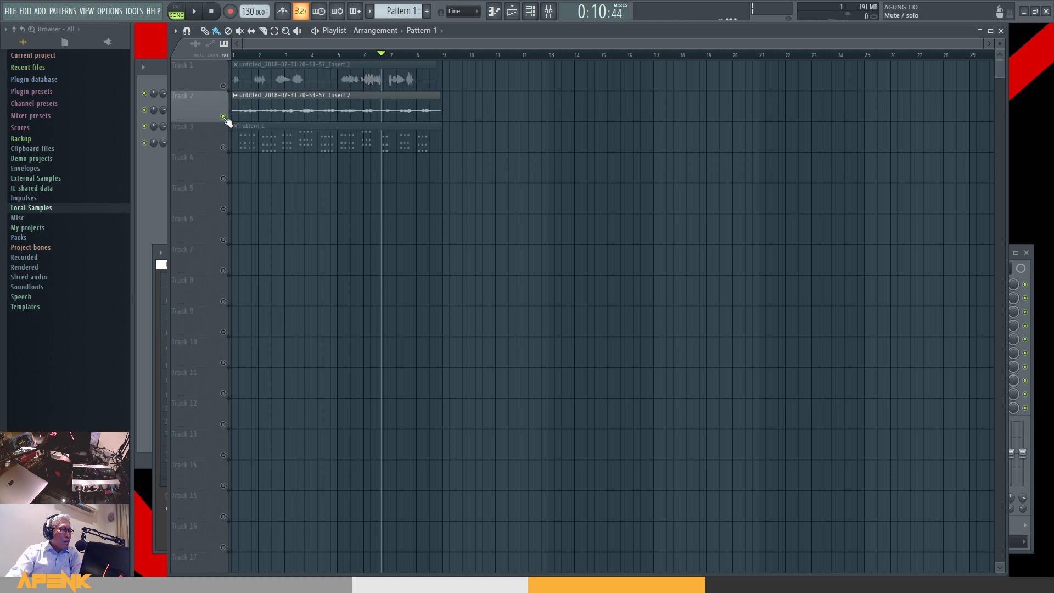
left_click(195, 11)
left_click(234, 54)
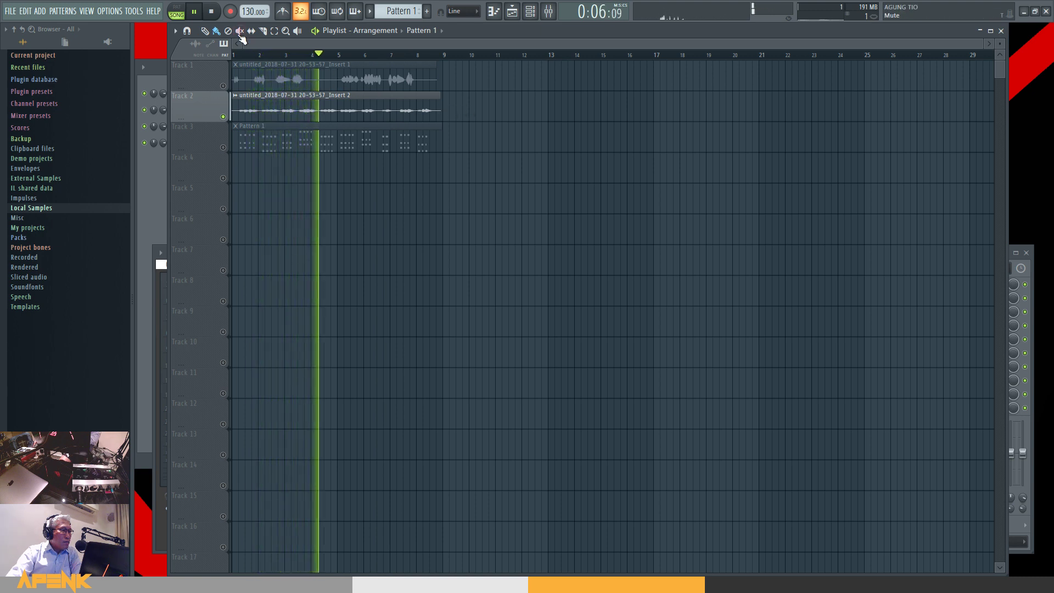
key("space")
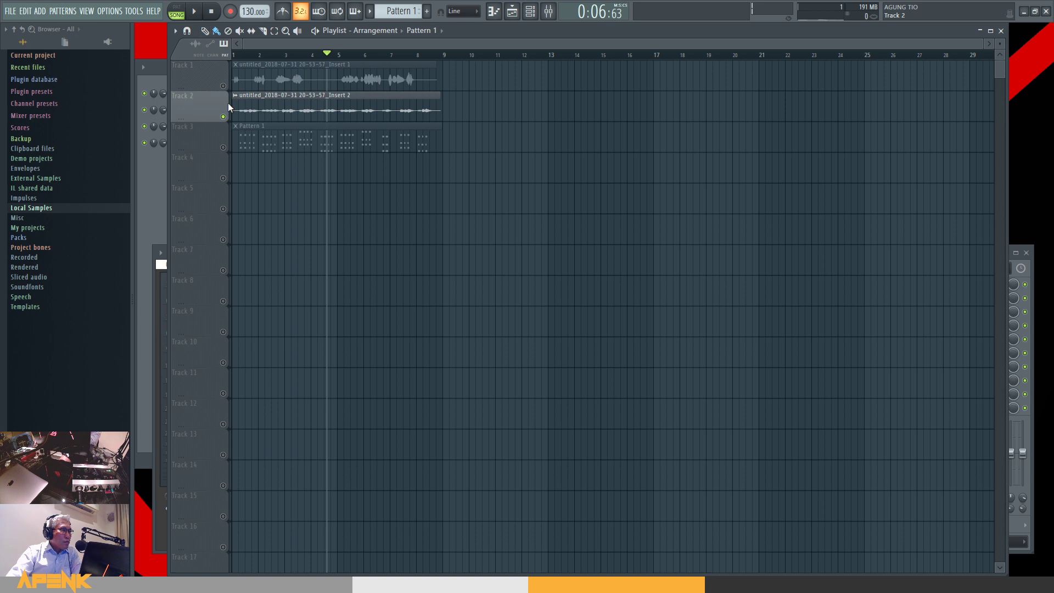
Play Track 3 soloed and examine the recorded FL Keys notes of Pattern 1 in the piano roll
left_click(195, 12)
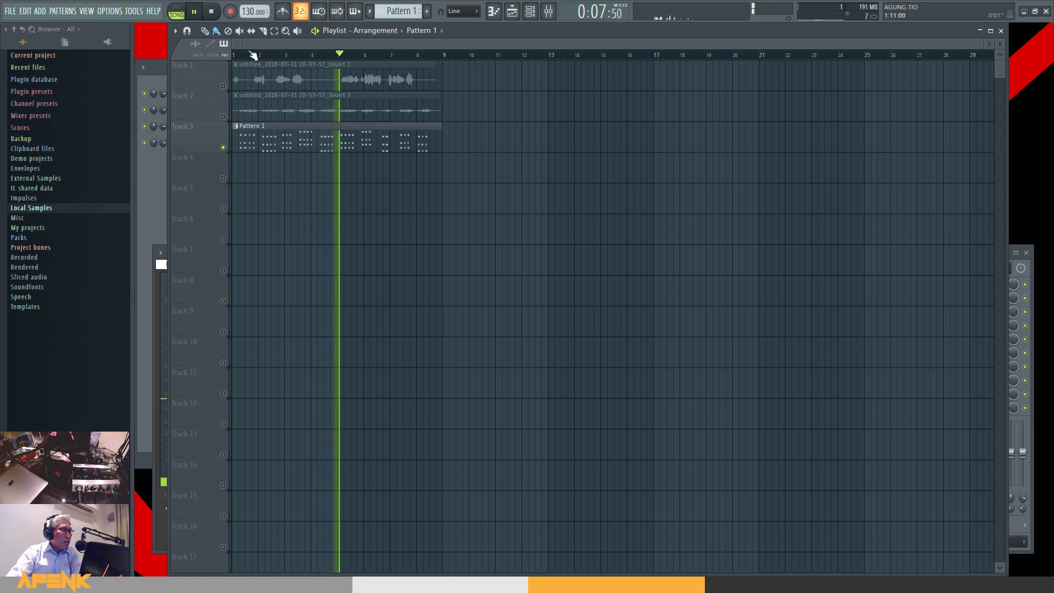
double_click(297, 129)
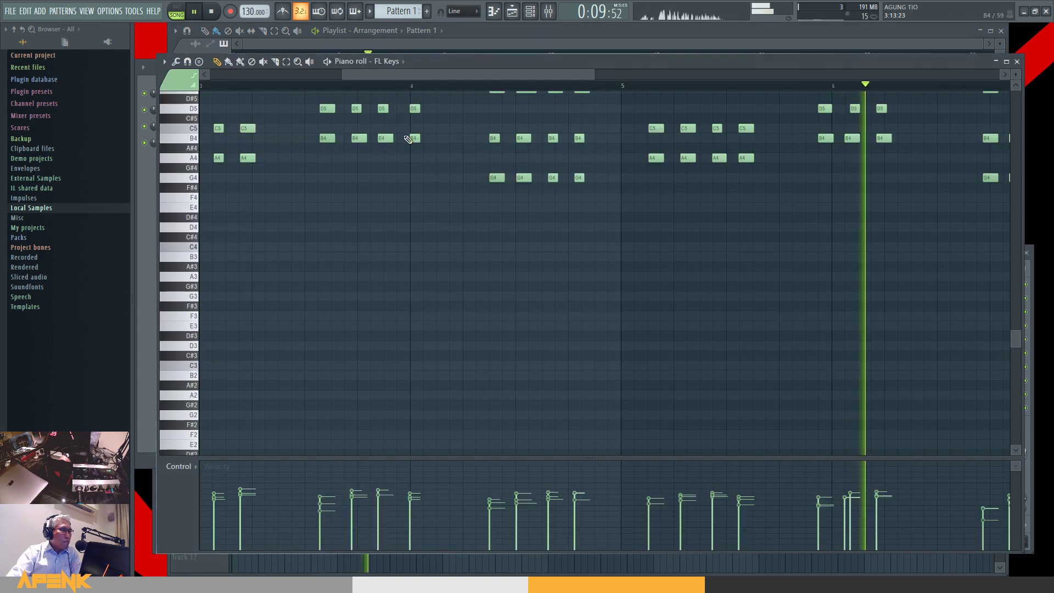
scroll(572, 160, "up", 2)
scroll(541, 89, "down", 6)
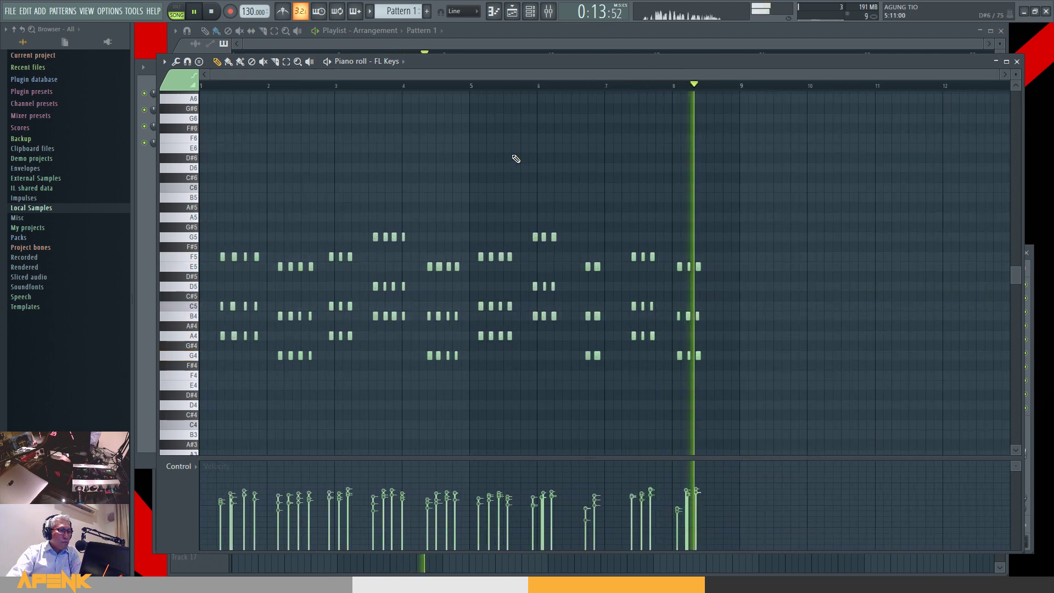
left_click(1015, 62)
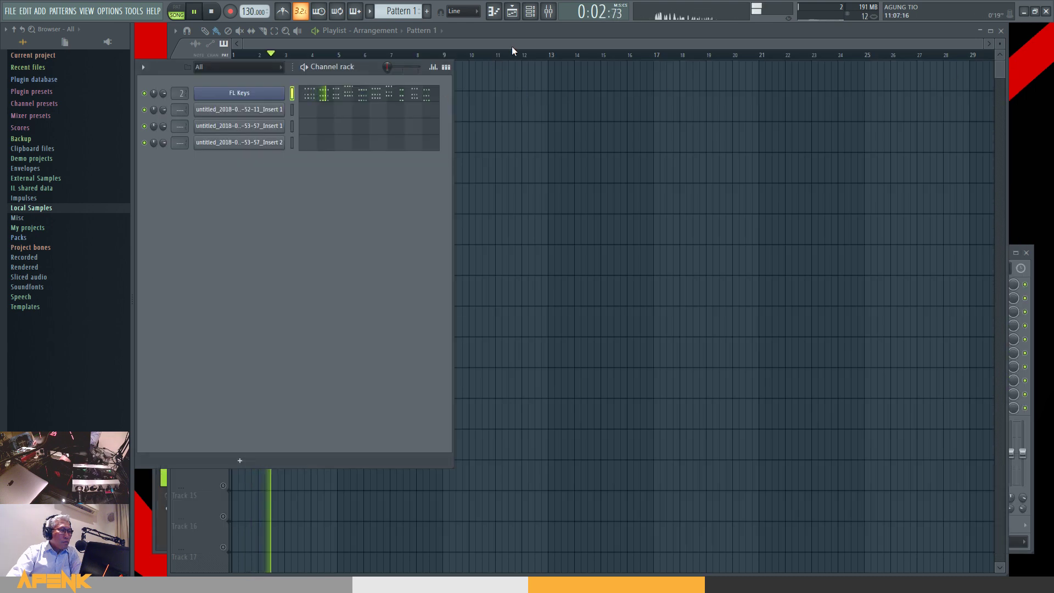
Return to the playlist, turn off the solo on Track 3 and play all three tracks together
left_click(524, 31)
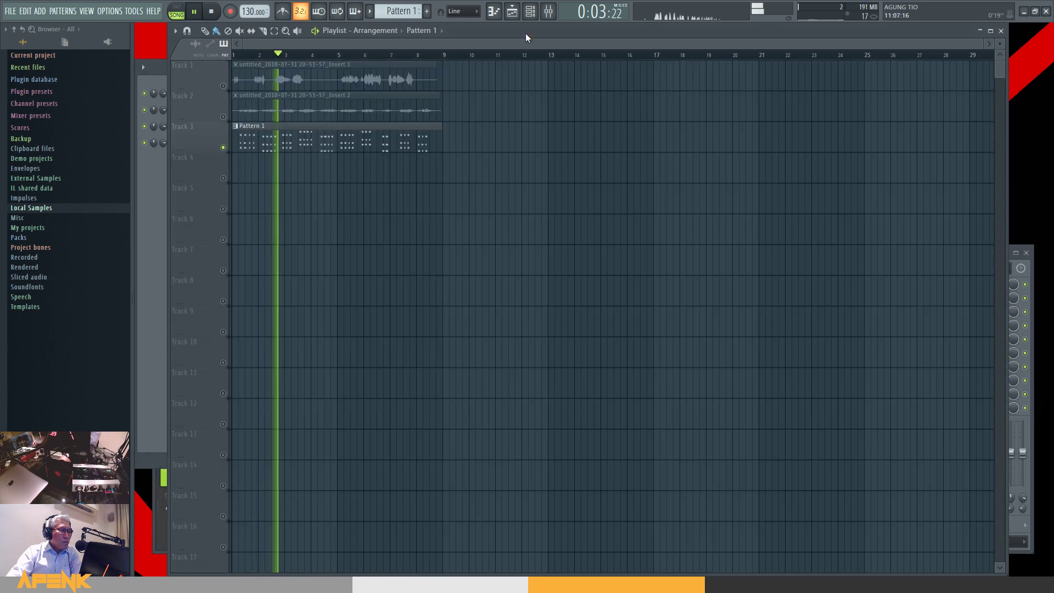
right_click(223, 147)
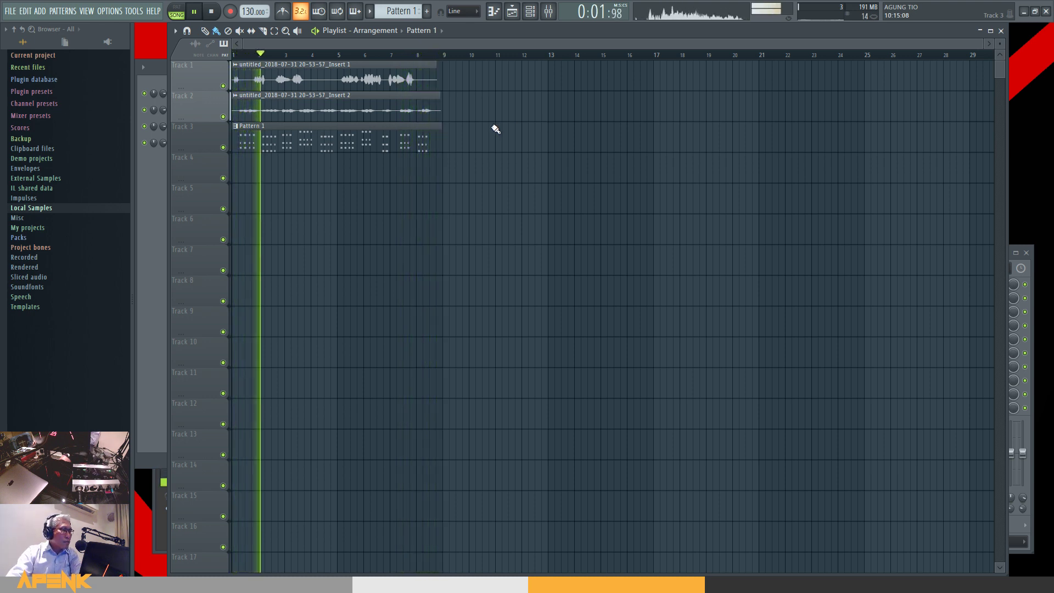
left_click(194, 11)
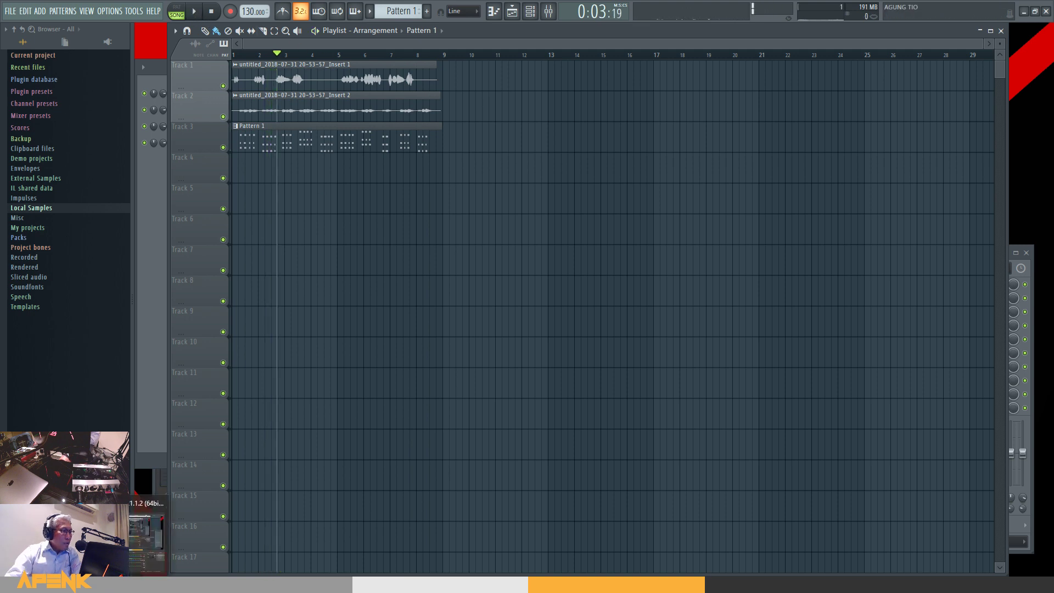
Set the audio input source of mixer track Insert 1 to (none)
key("F9")
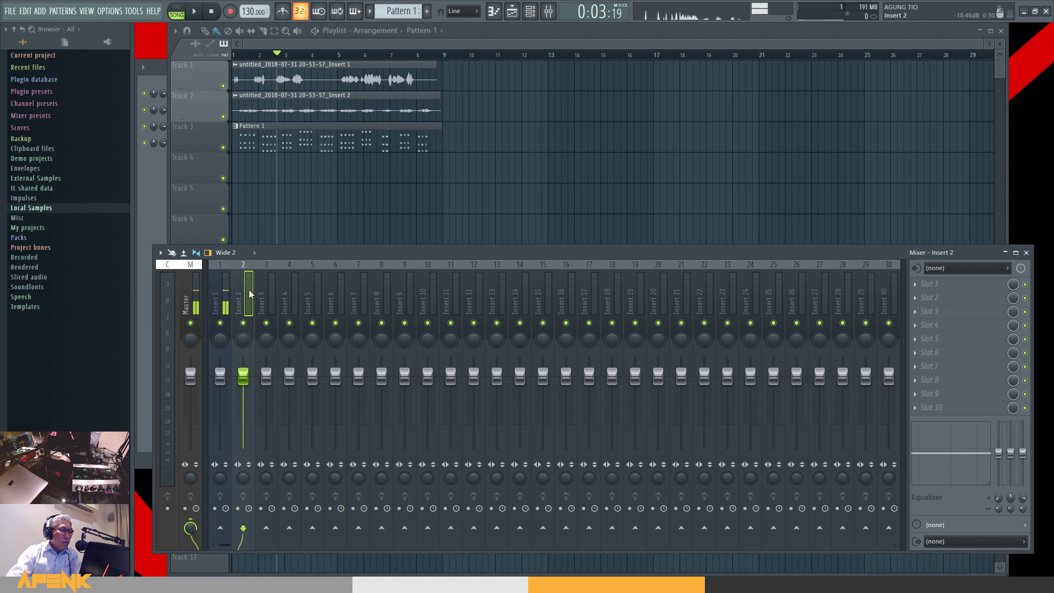
left_click(222, 296)
left_click(944, 271)
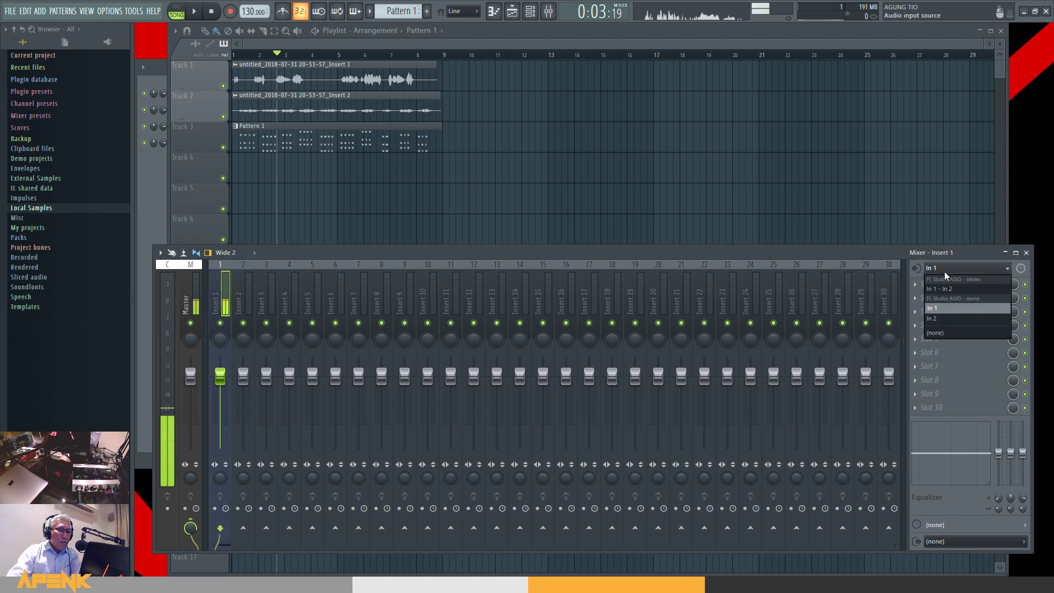
left_click(950, 334)
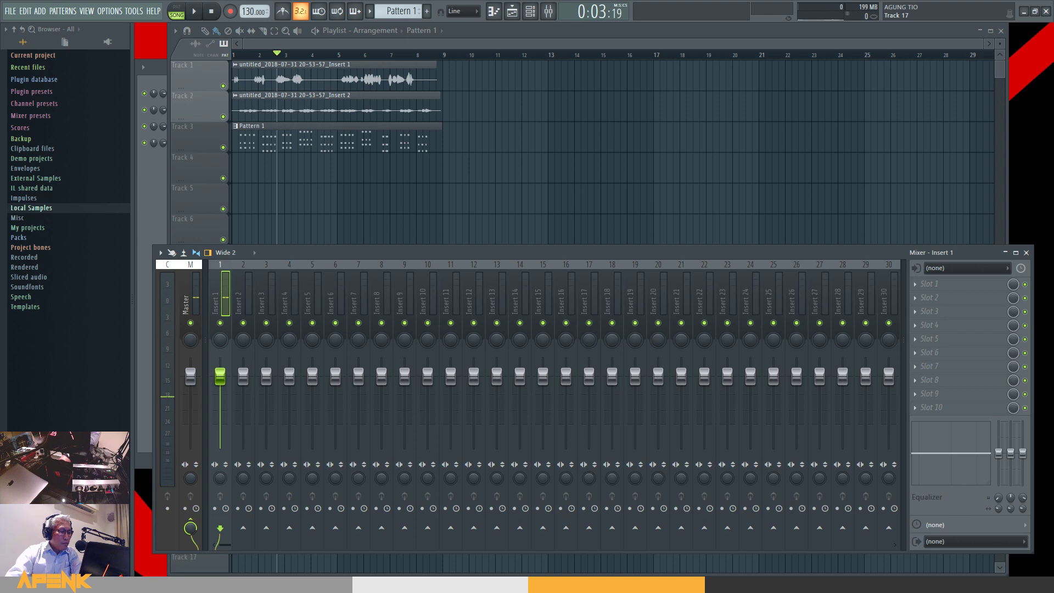
Switch to OBS, unmute the Mic/Aux 2 audio source and minimize the OBS window
left_click(224, 584)
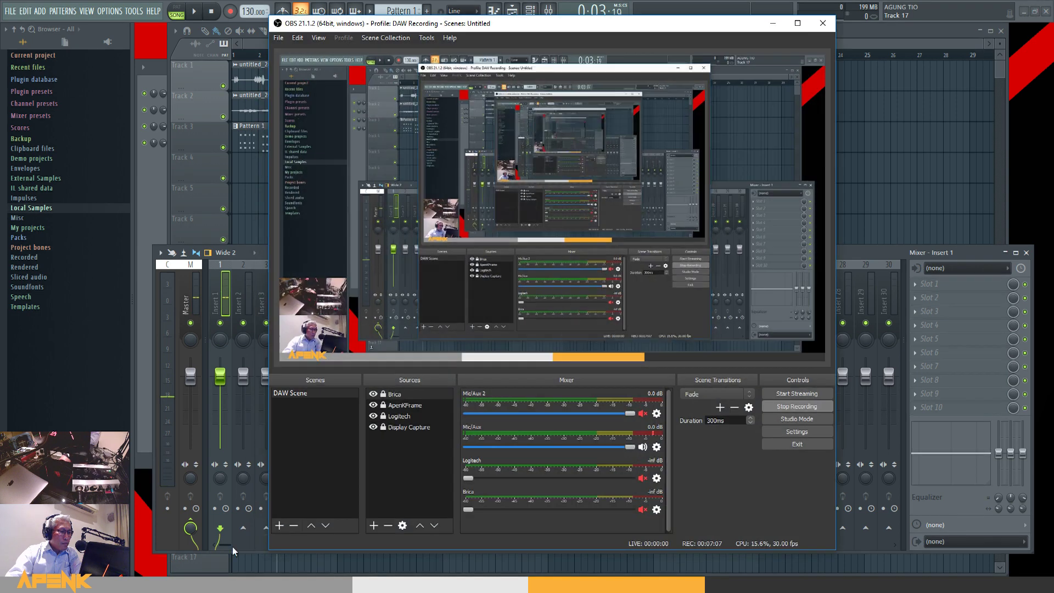
left_click(643, 414)
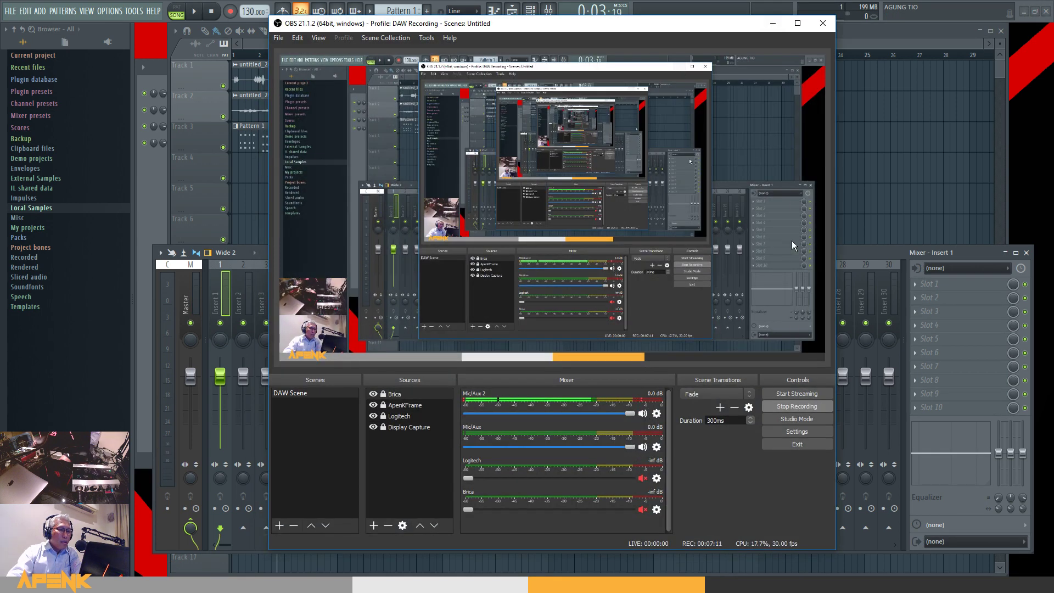
left_click(772, 23)
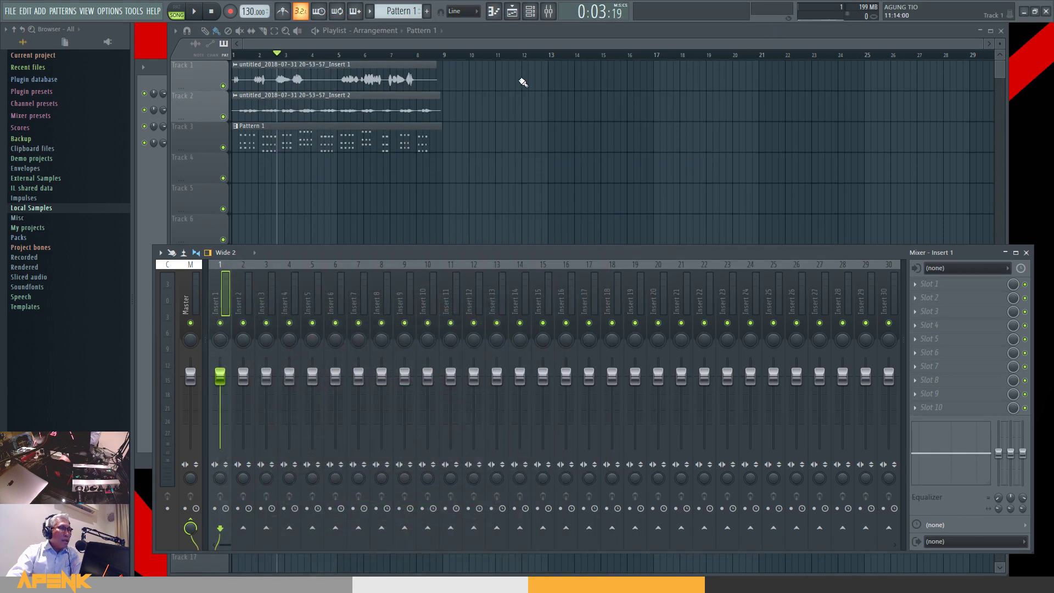
Hide the FL Studio mixer and switch to OBS
key("F9")
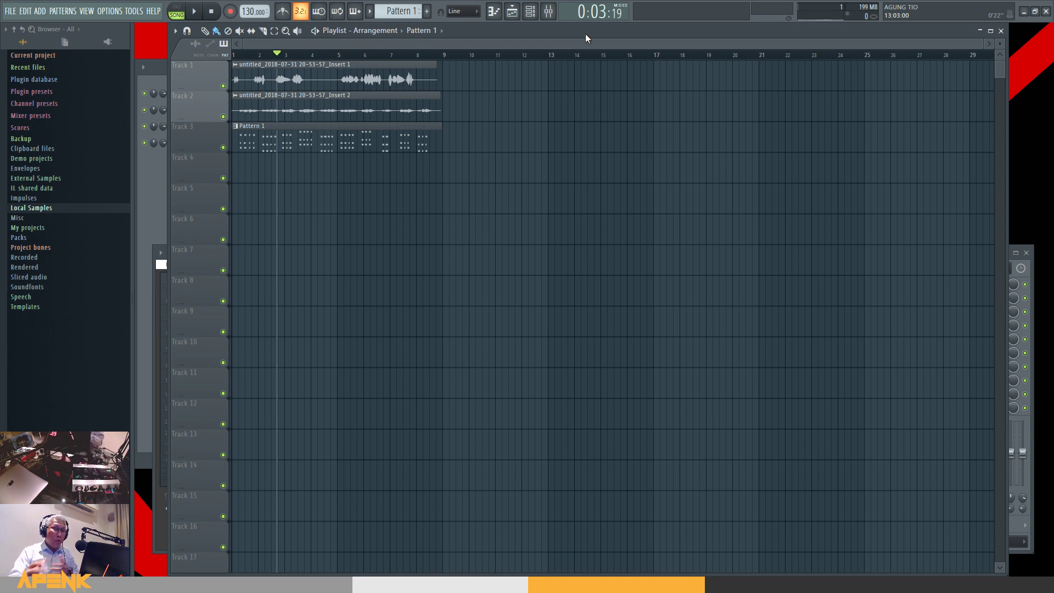
left_click(236, 583)
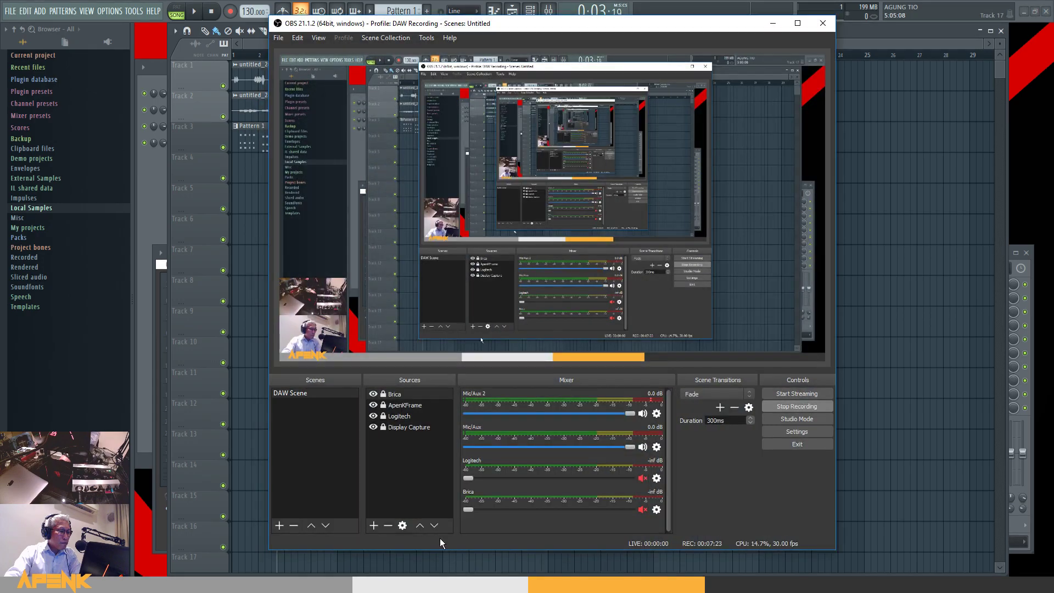